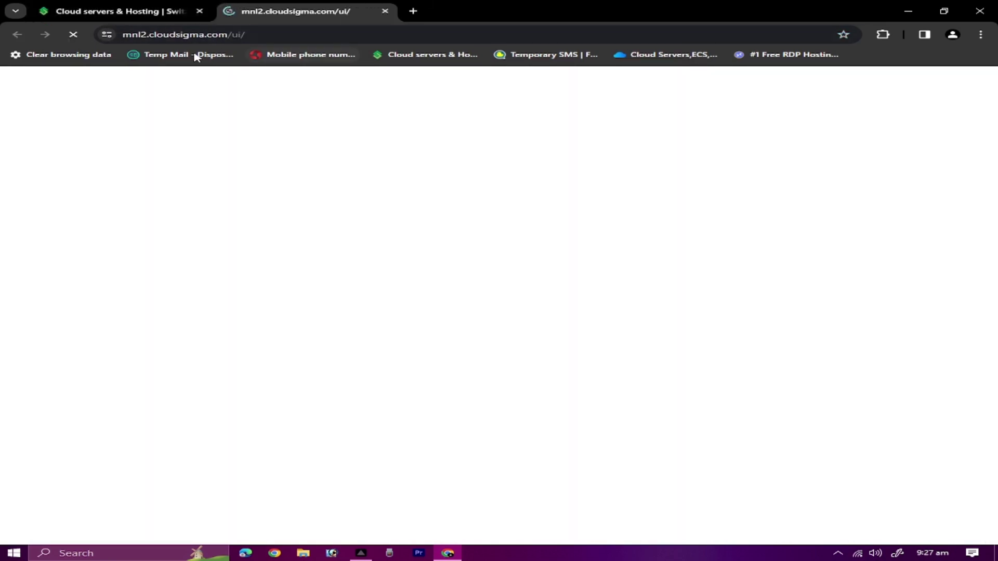
Open Temp Mail in a new tab and show CloudSigma's datacentre location list.
left_click(196, 54, "ctrl+shift")
left_click(320, 11)
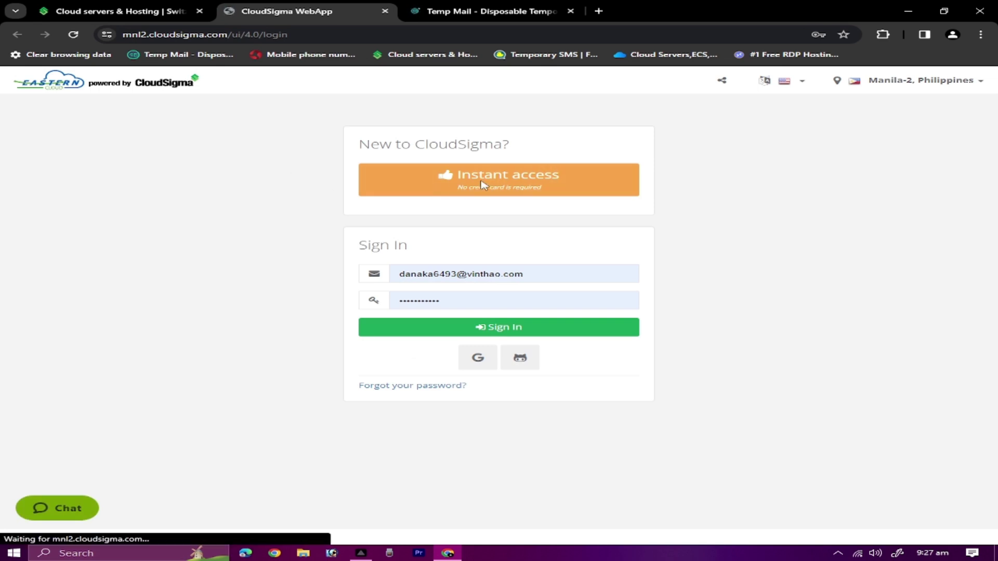
left_click(878, 81)
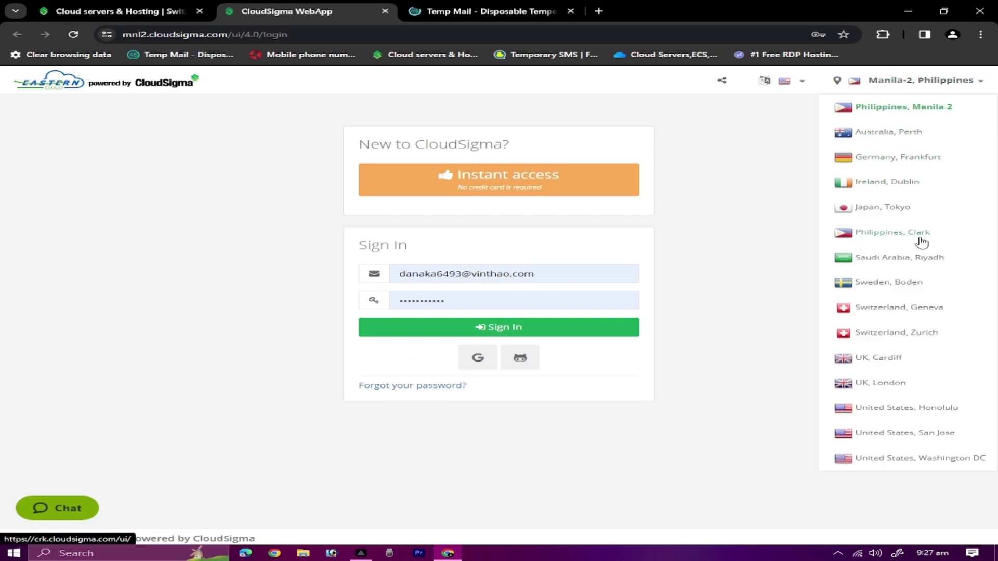
Switch to Clark, Philippines, request instant guest access, and pass the bridge image check.
left_click(919, 241)
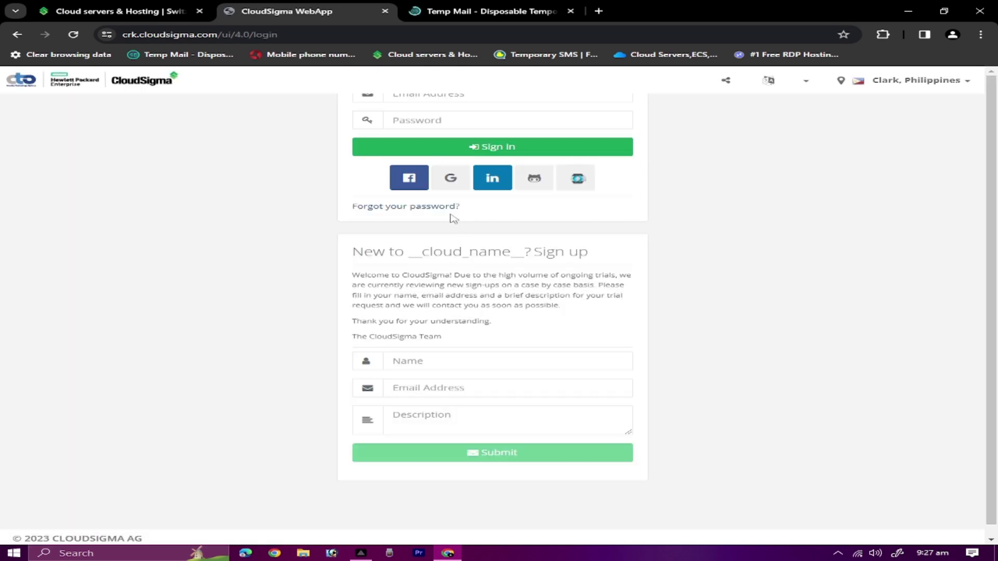
left_click(494, 177)
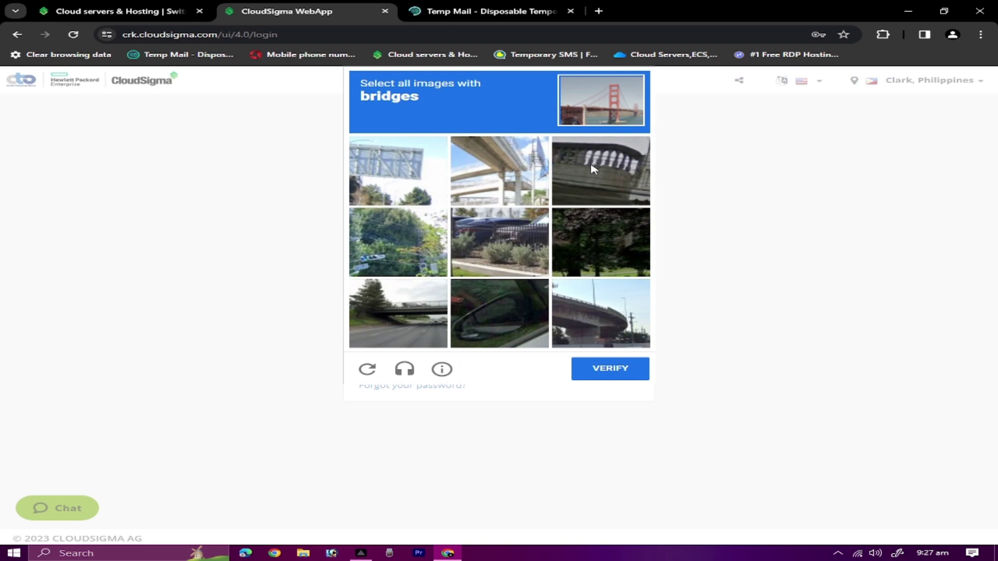
left_click(514, 169)
left_click(598, 307)
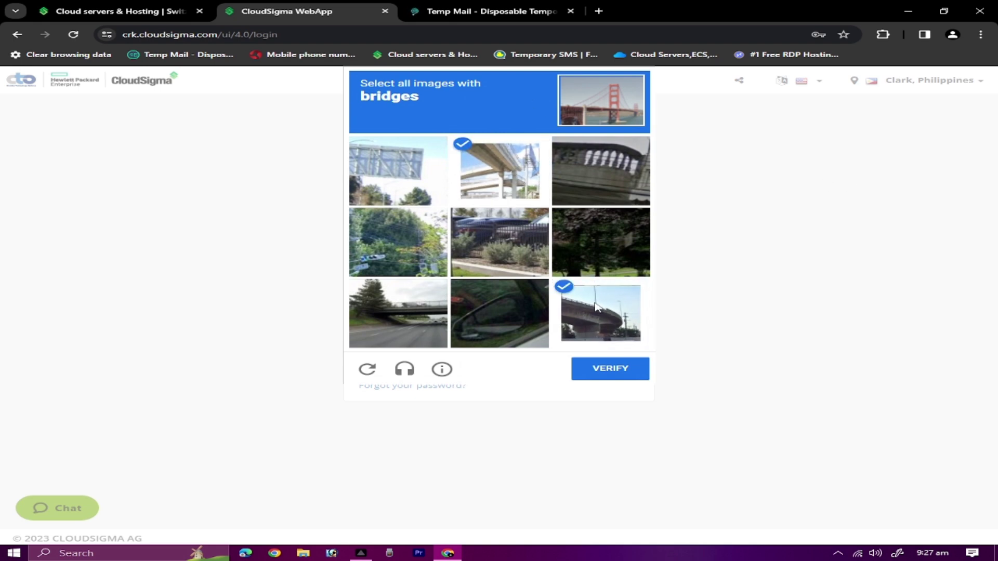
left_click(398, 313)
left_click(635, 373)
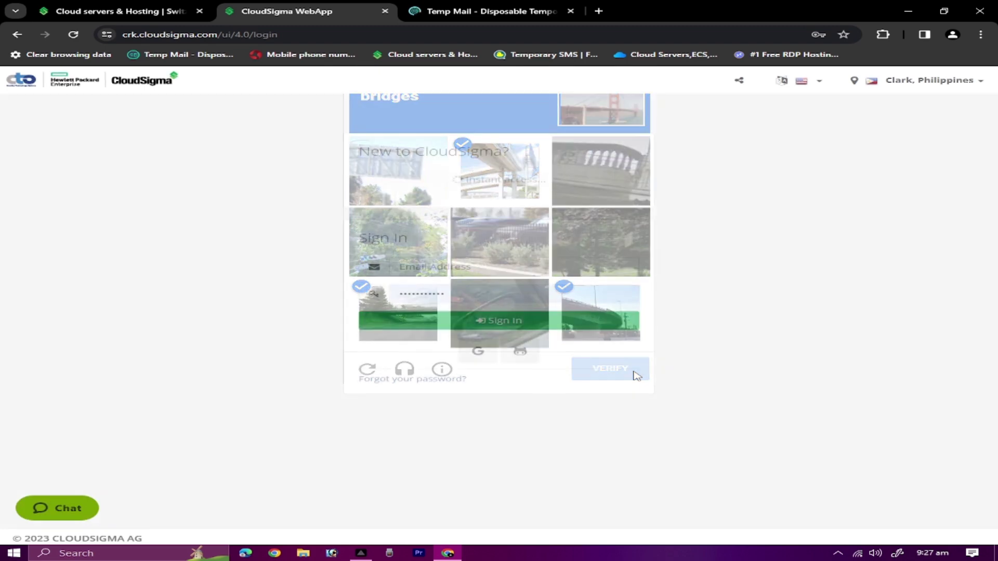
left_click(520, 11)
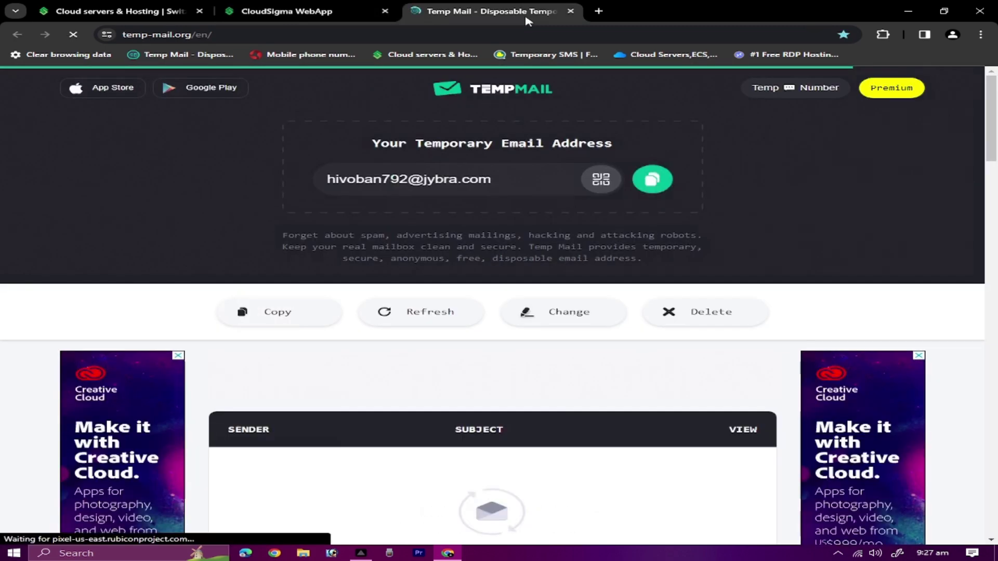
Paste the copied temporary address, accept the terms, submit the trial sign-up and confirm the notice.
left_click(651, 180)
left_click(317, 8)
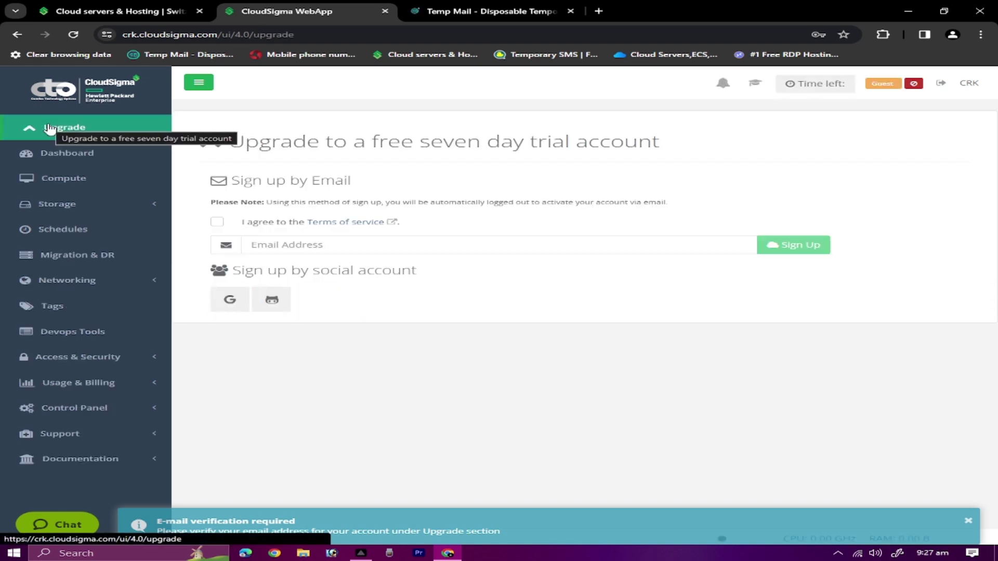
left_click(217, 222)
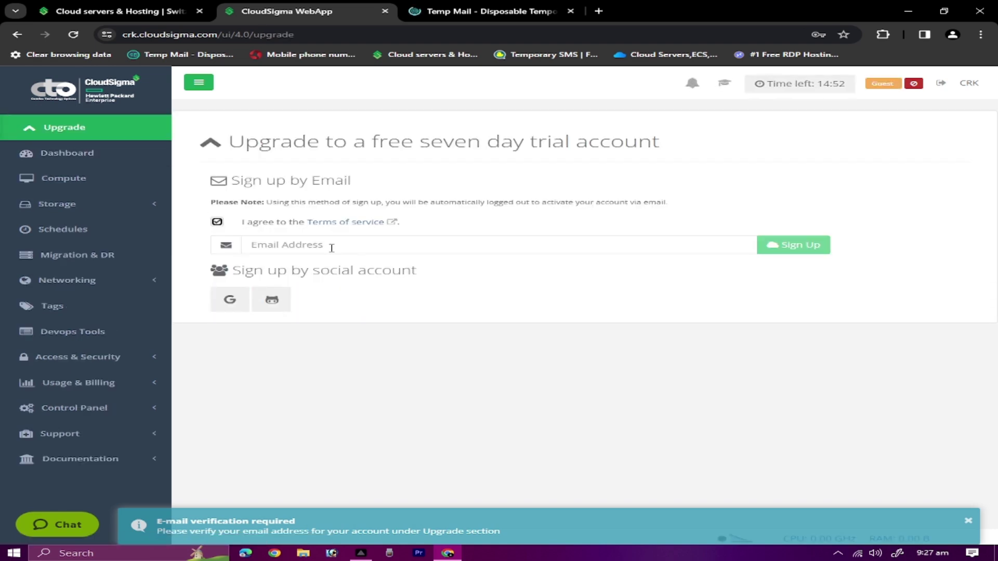
left_click(333, 247)
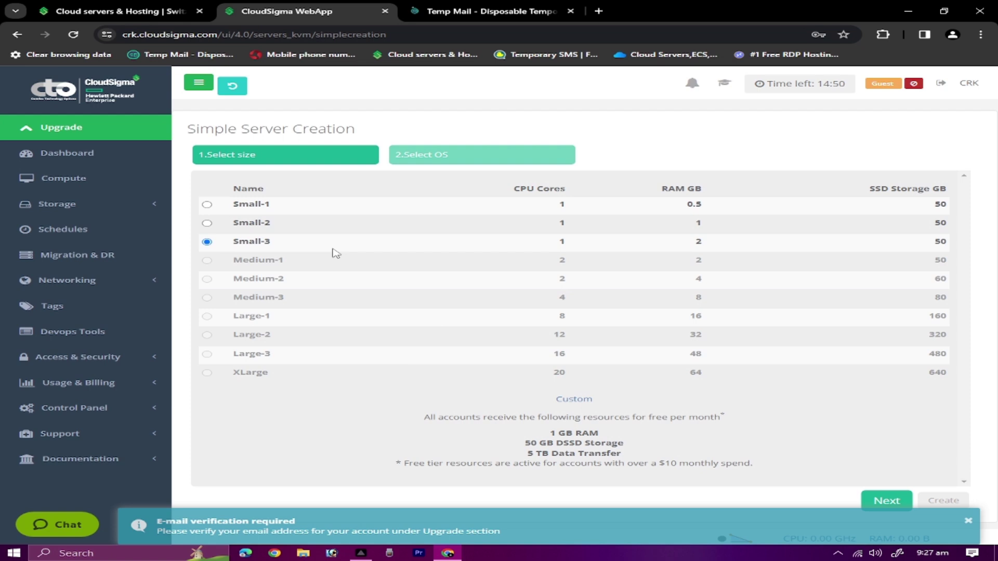
left_click(65, 130)
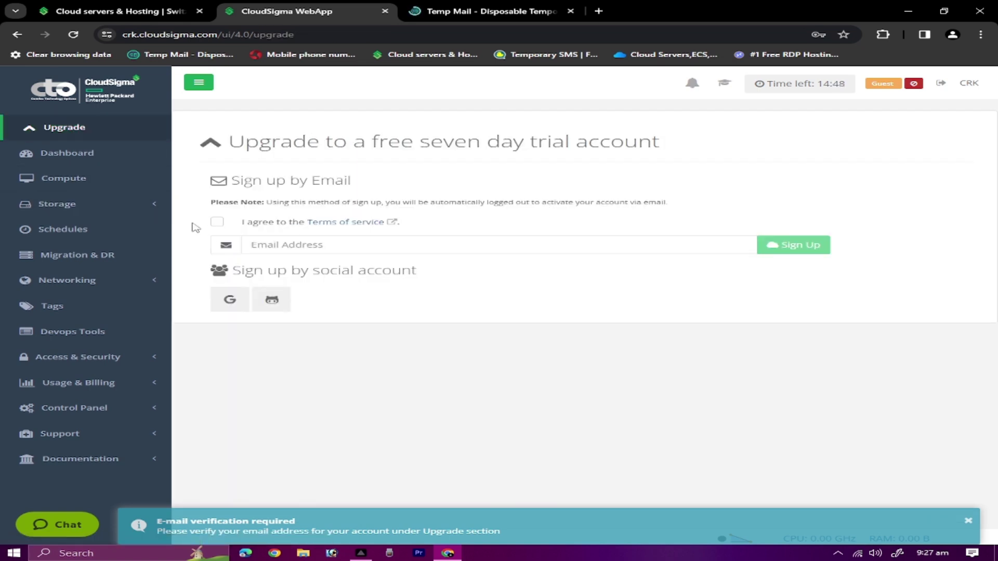
left_click(217, 223)
left_click(324, 242)
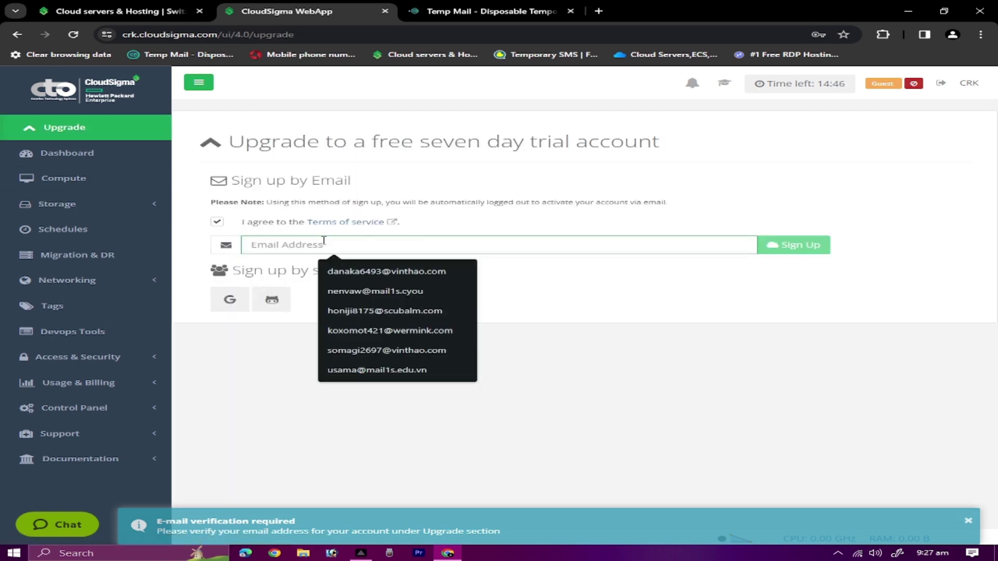
key("ctrl+v")
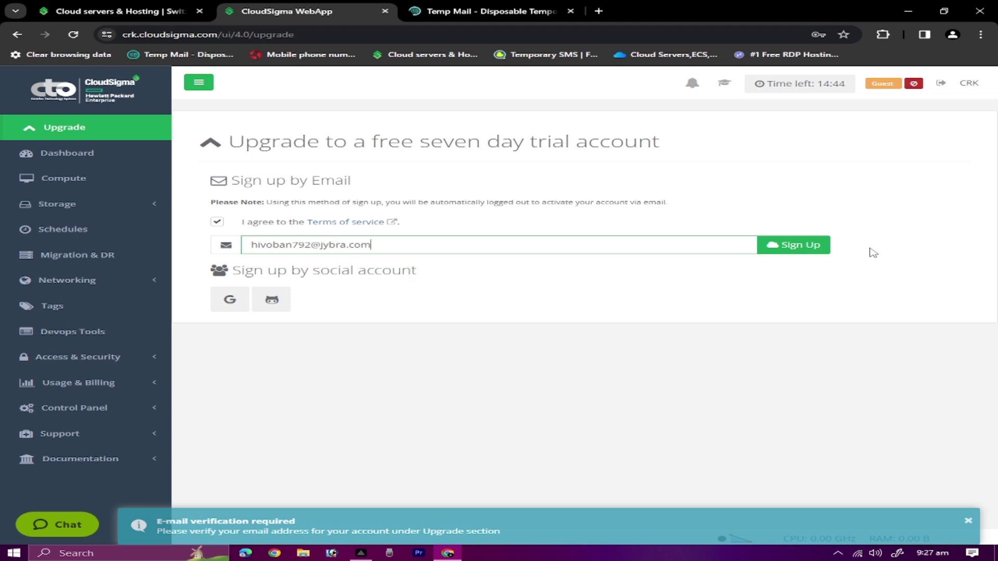
left_click(810, 245)
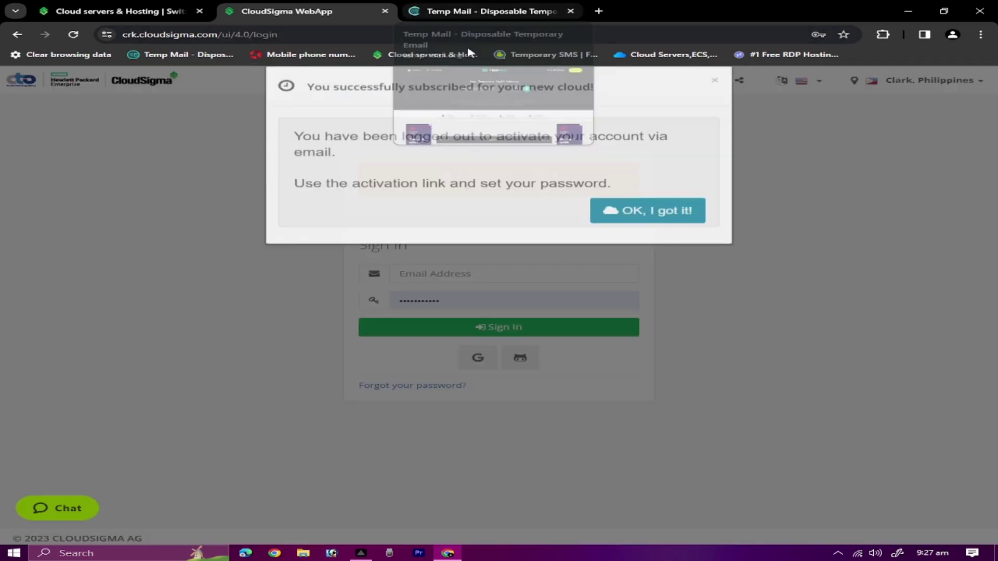
left_click(665, 236)
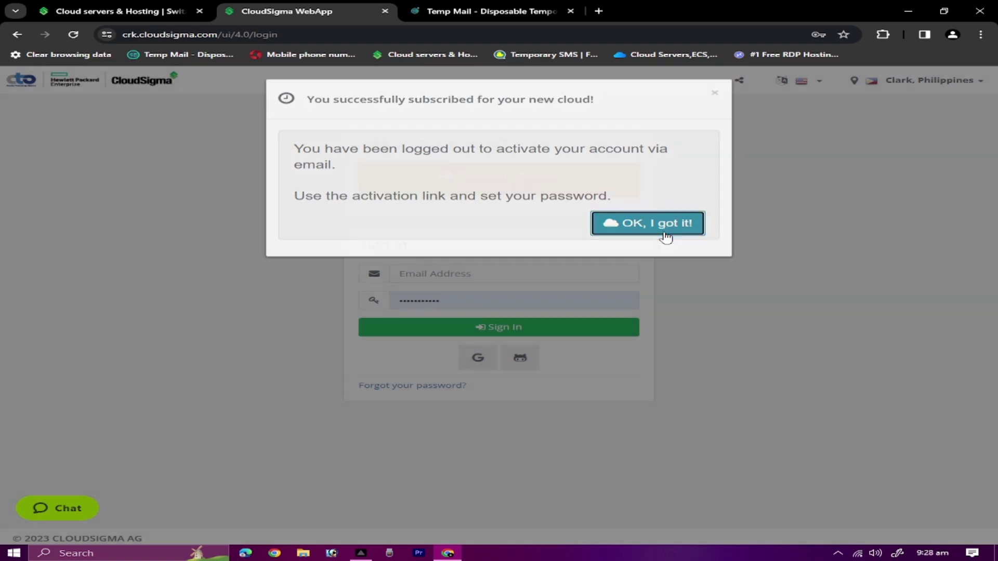
key("ctrl+Tab")
Open the CloudSigma 'Your account is ready' email and follow its activation link.
scroll(831, 270, "down", 3)
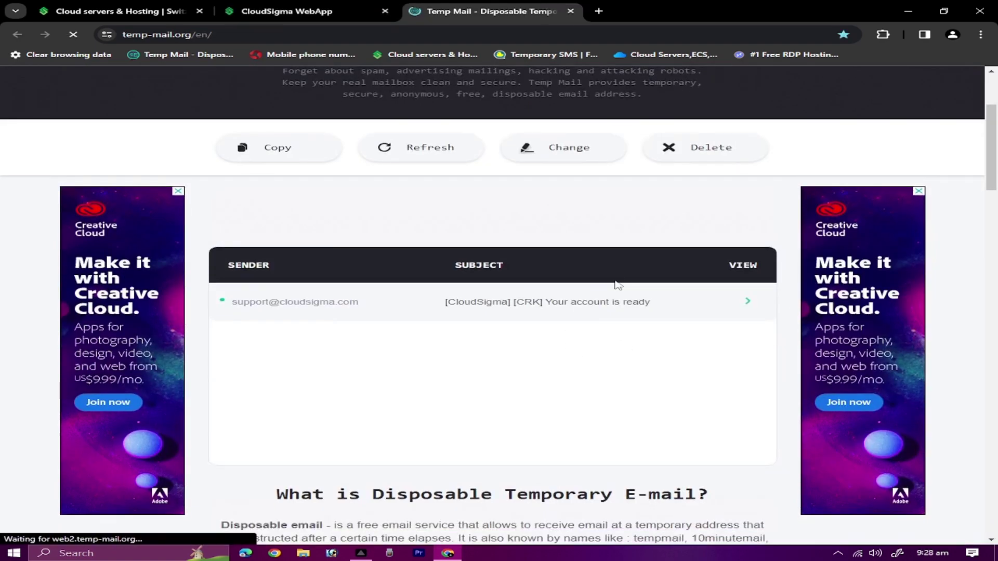
left_click(578, 306)
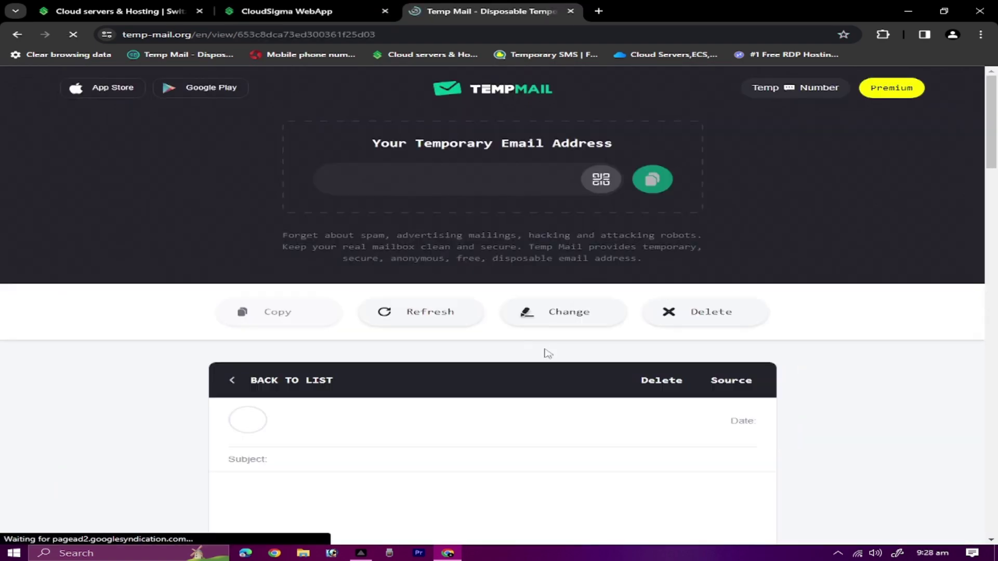
scroll(541, 350, "down", 4)
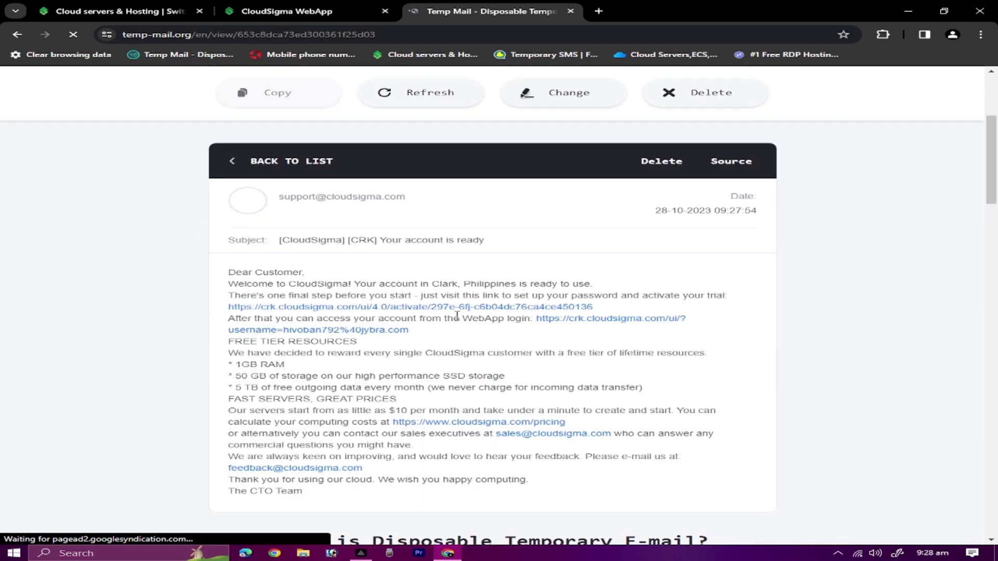
left_click(456, 310)
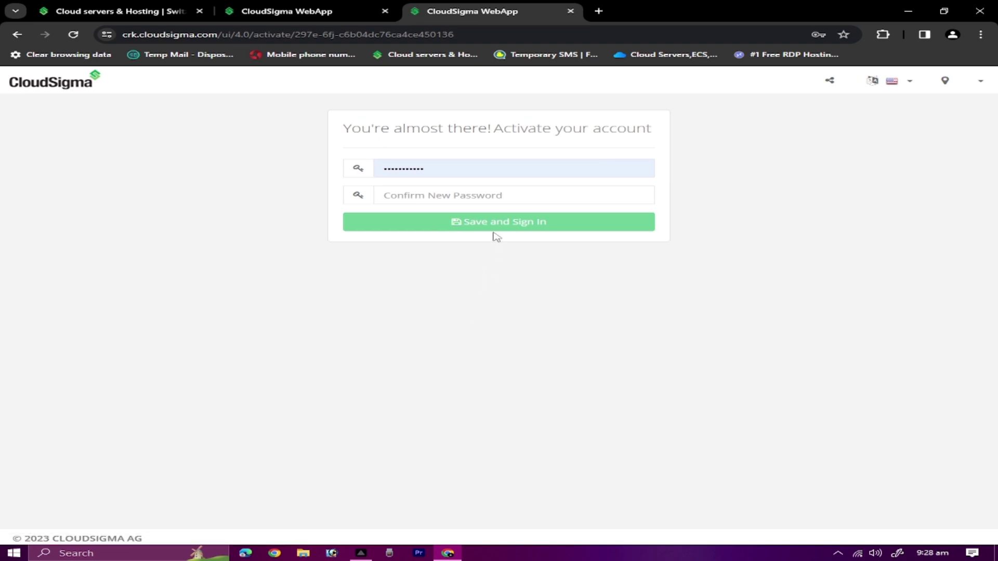
Set the new account password and dismiss Chrome's saved-password suggestions.
double_click(515, 174)
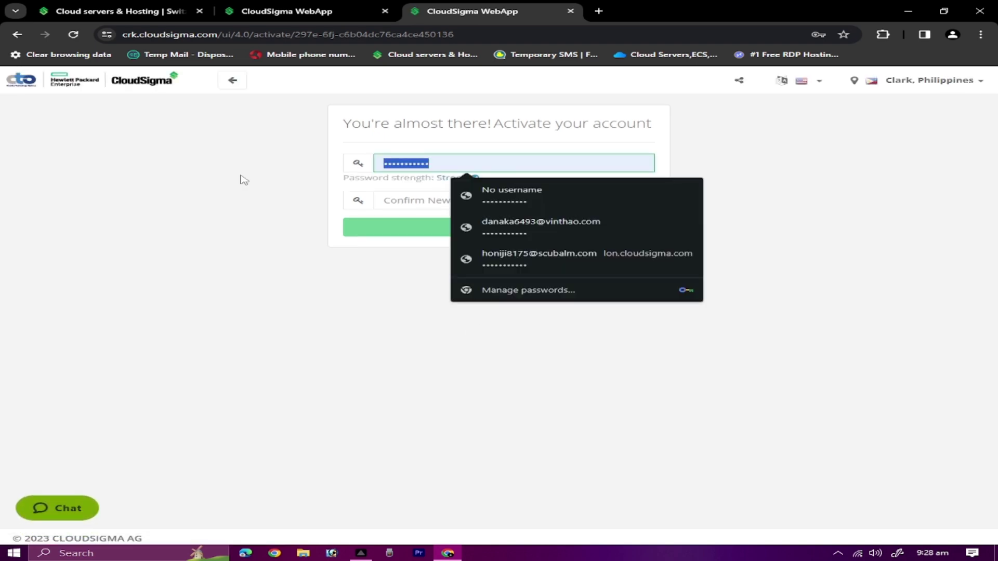
left_click(244, 180)
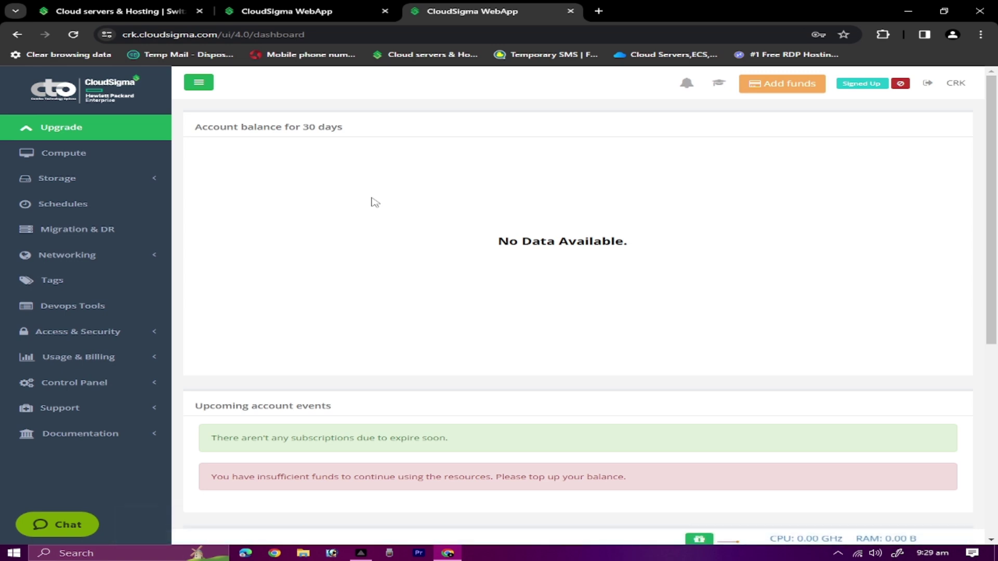
Enter a United Kingdom phone number on the upgrade page and request an SMS code.
left_click(44, 135)
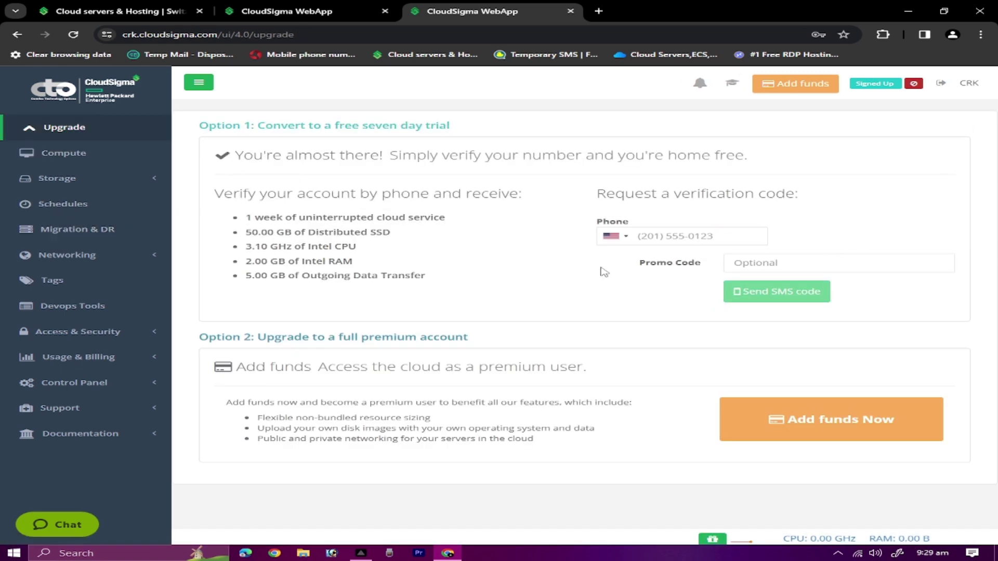
left_click(614, 236)
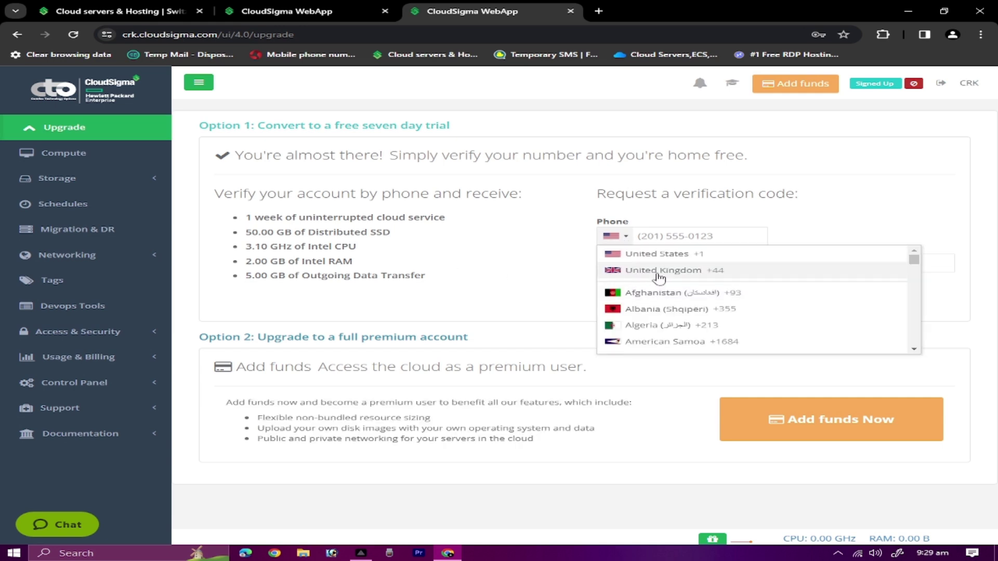
left_click(660, 270)
key("ctrl+v")
key("Return")
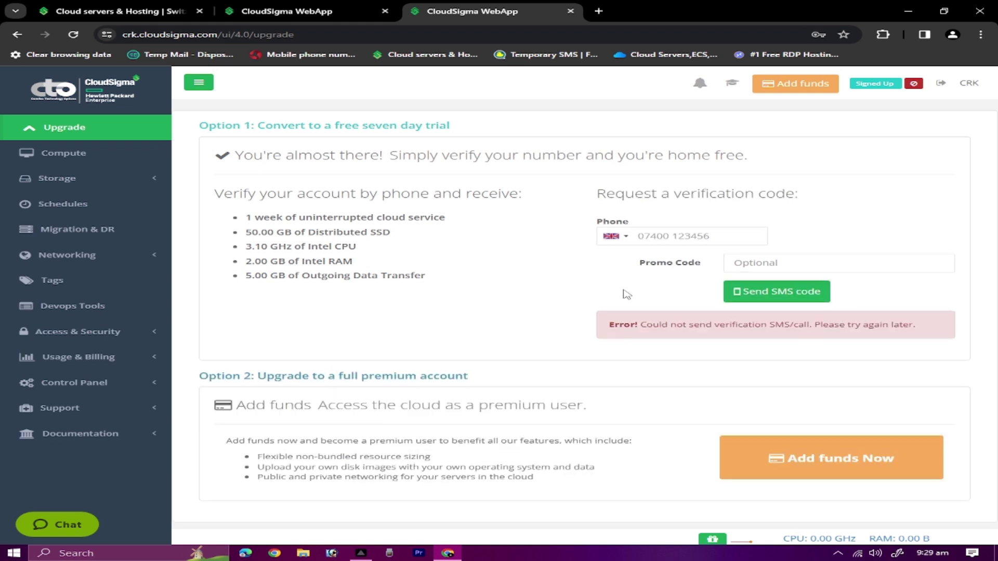
Enter the received SMS verification code and verify the phone number.
left_click(89, 156)
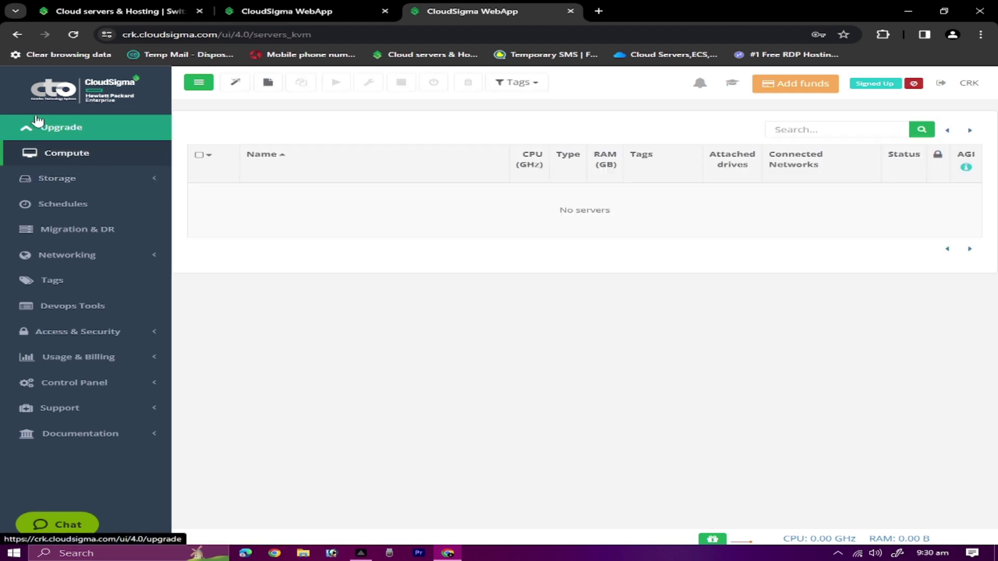
left_click(45, 128)
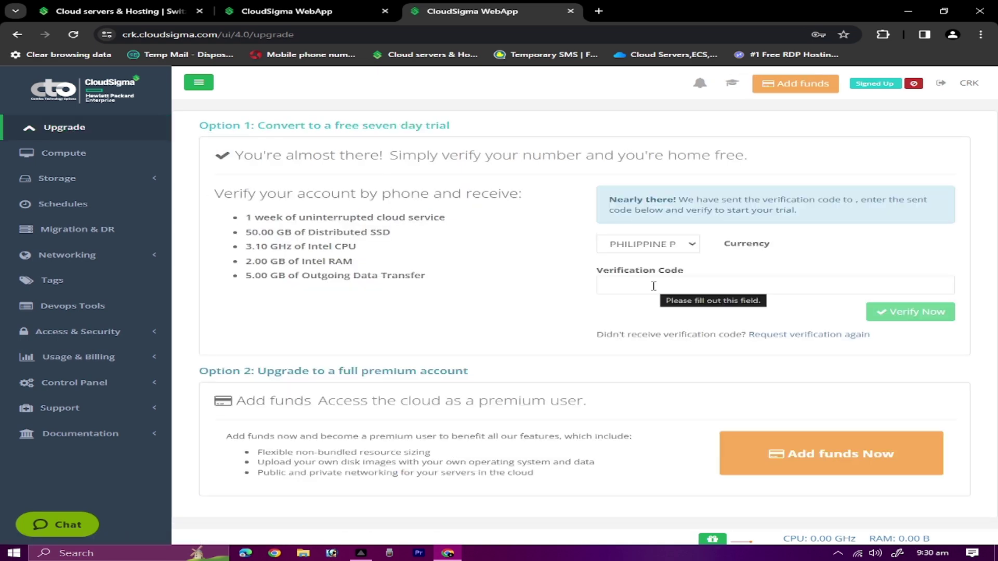
left_click(653, 287)
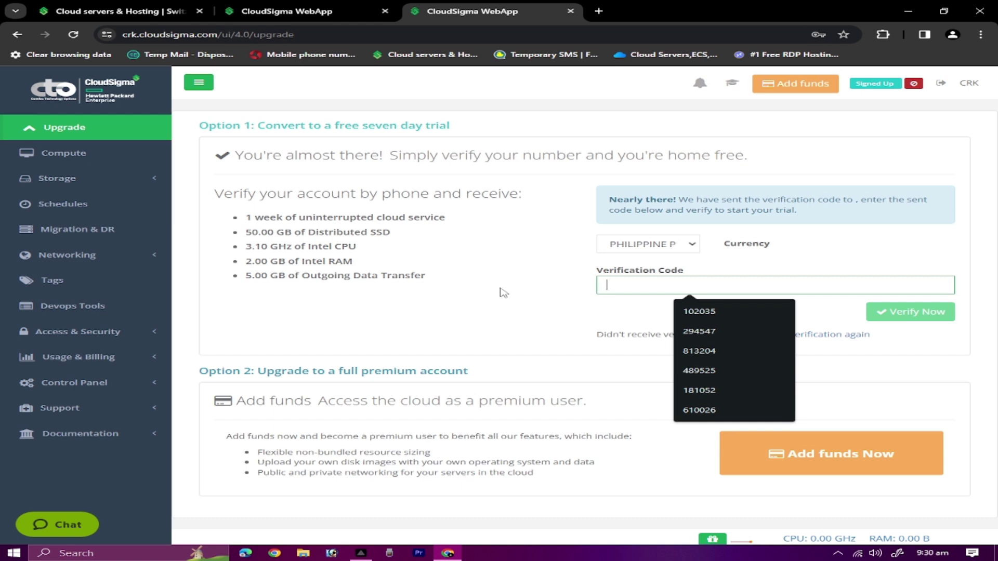
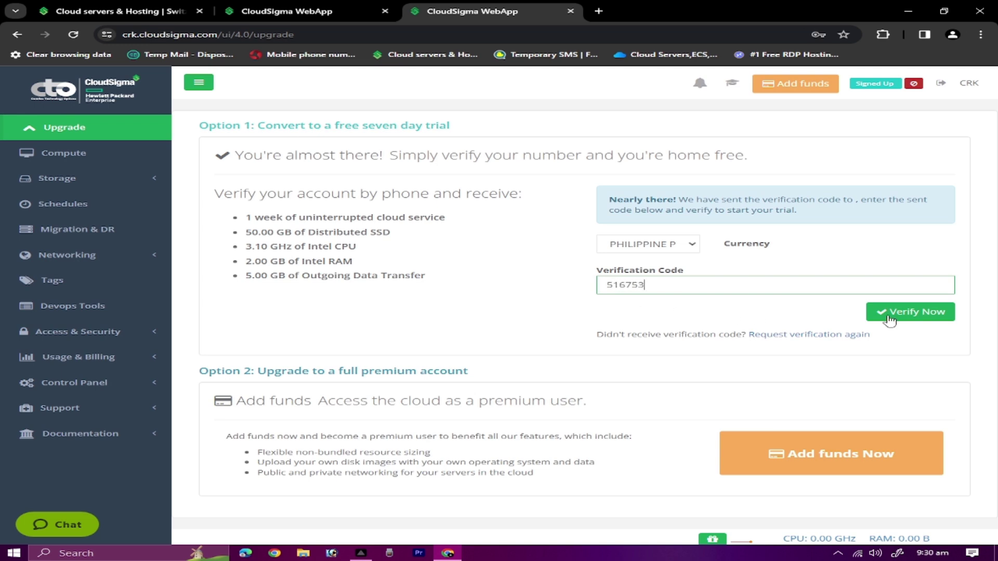
left_click(904, 319)
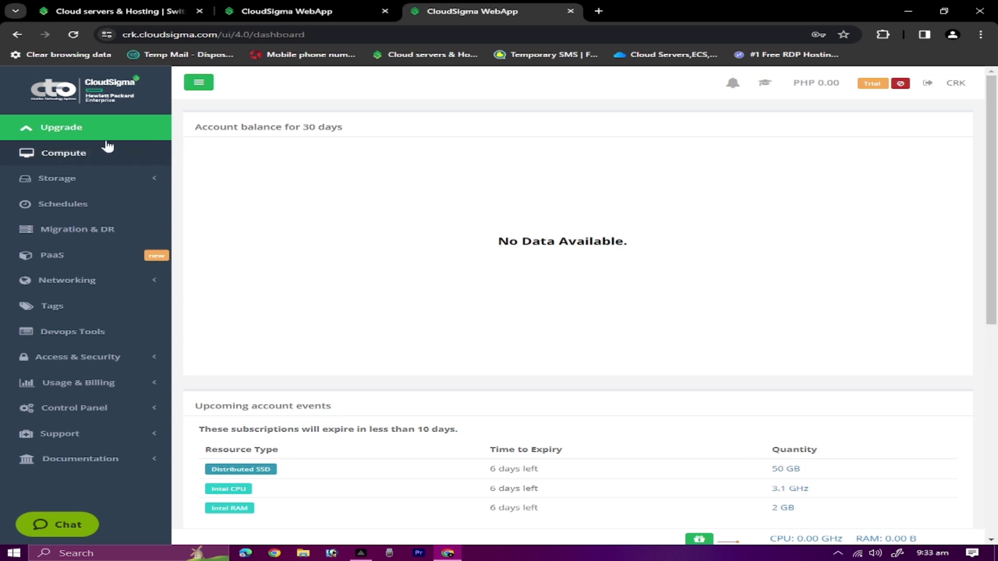
Start a custom new server from the servers list and name it SoulxCode.
left_click(102, 133)
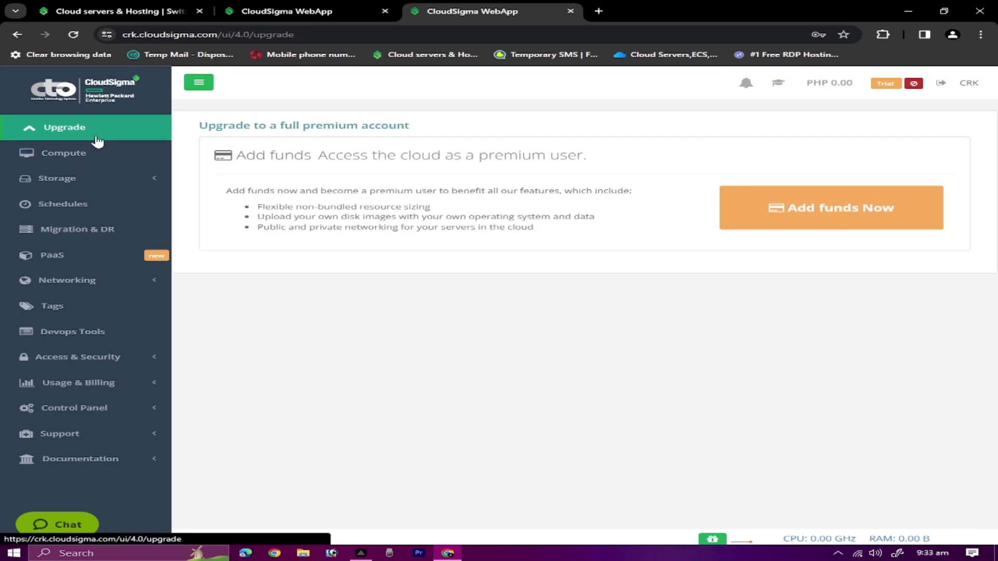
left_click(79, 152)
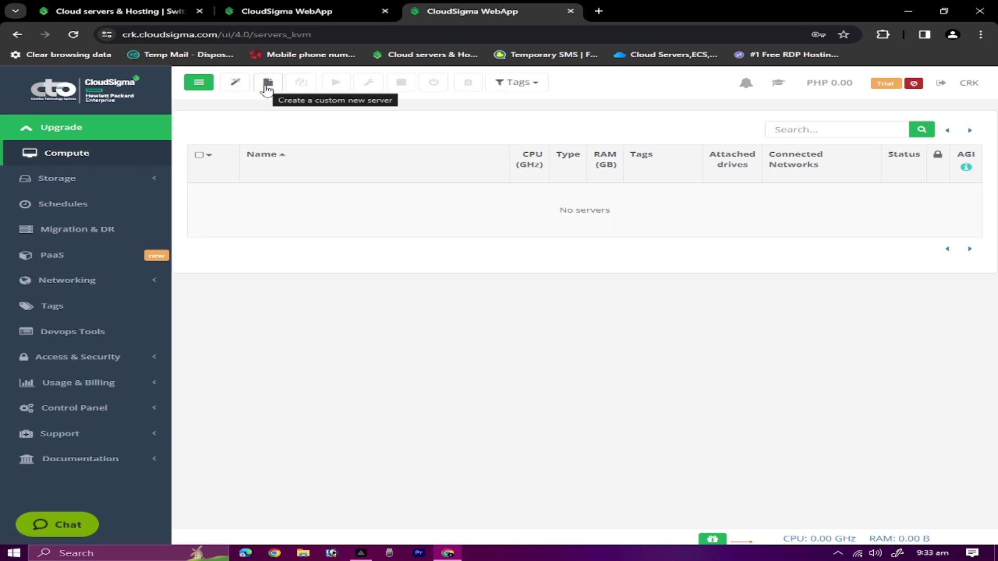
left_click(267, 87)
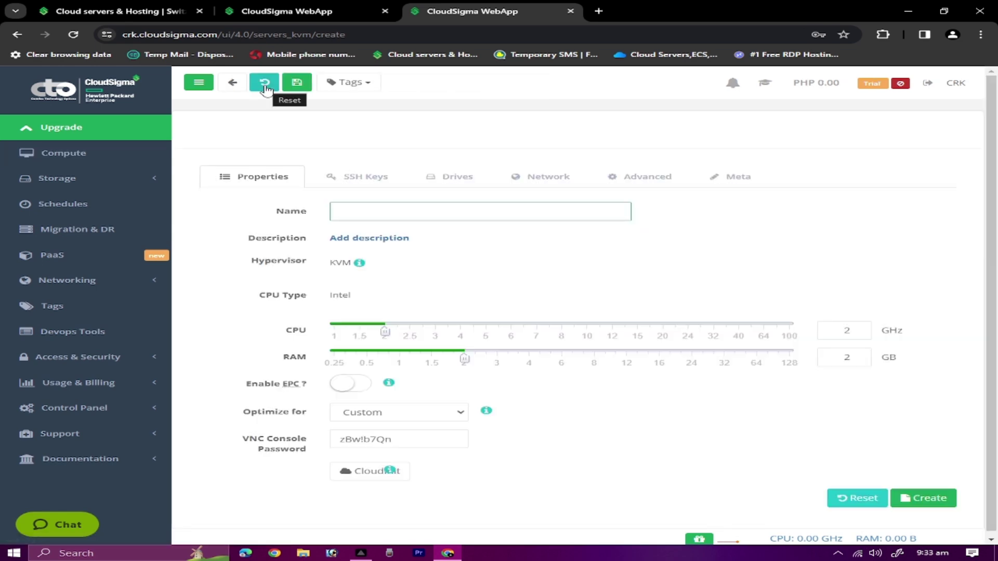
left_click(437, 212)
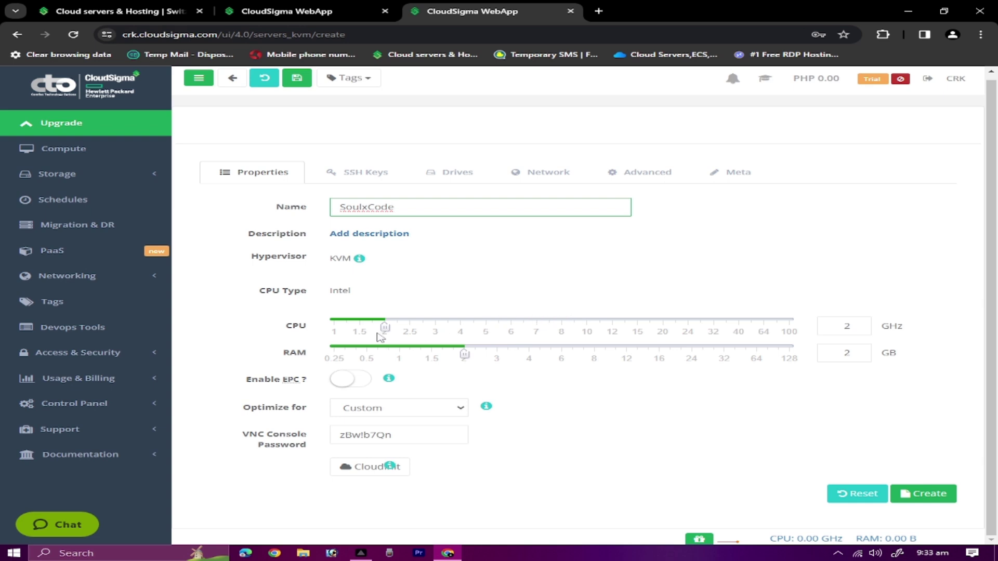
Set the server's CPU to 3.1 GHz and optimize it for Windows VM.
left_click_drag(384, 328, 431, 331)
left_click(848, 328)
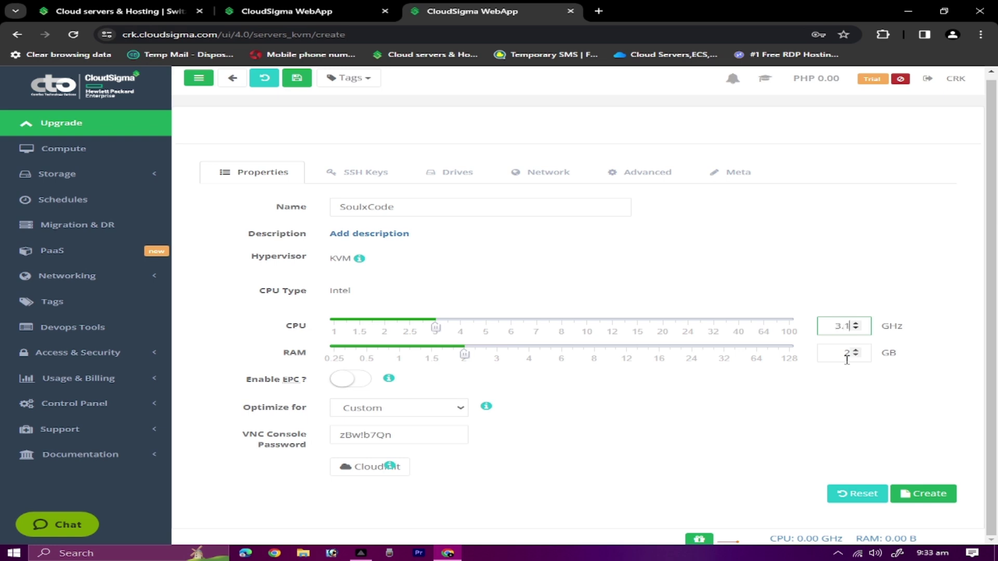
left_click(727, 456)
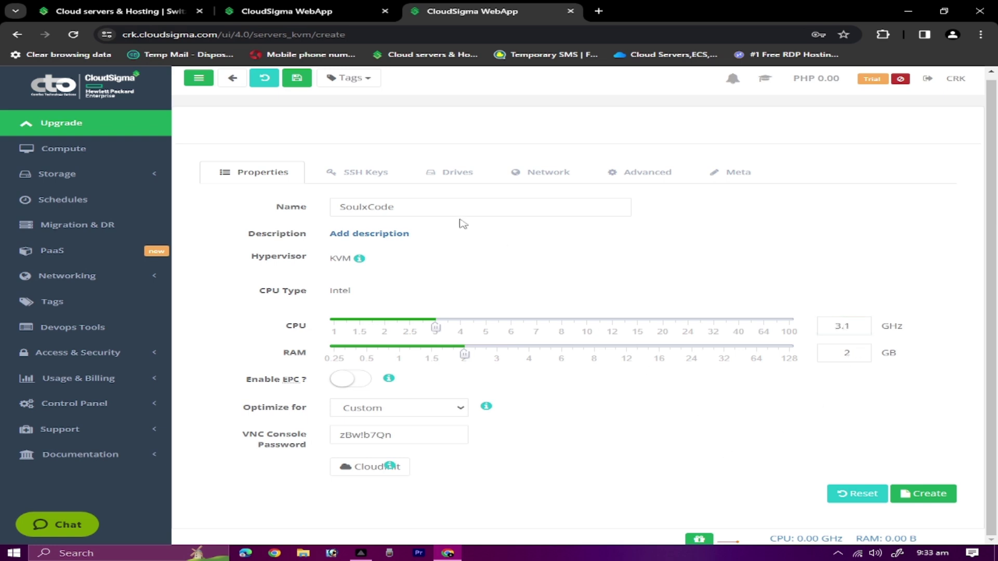
left_click(449, 413)
left_click(408, 458)
Create a new 50 GB drive named SoulxCode and attach it to the server.
left_click(364, 174)
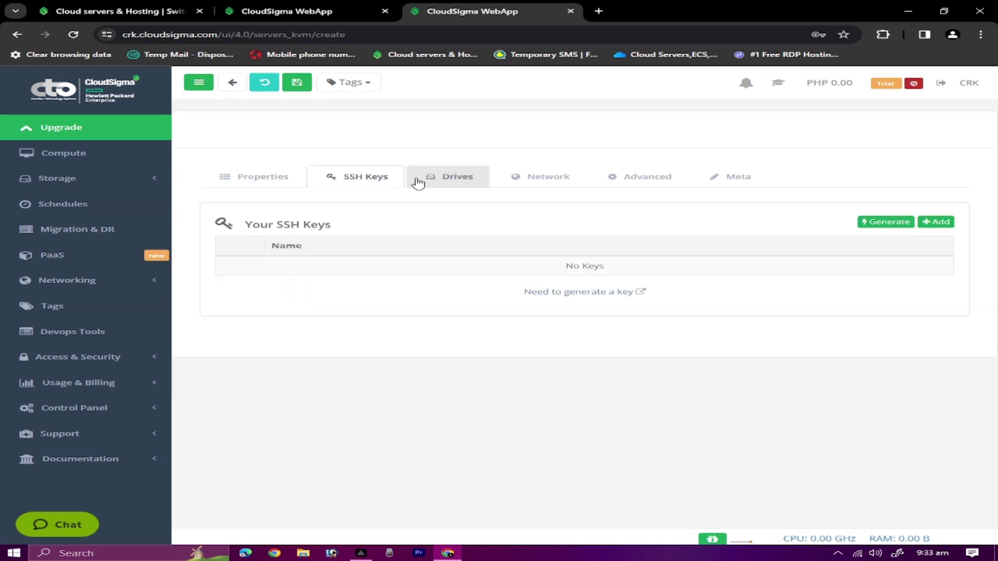
left_click(441, 183)
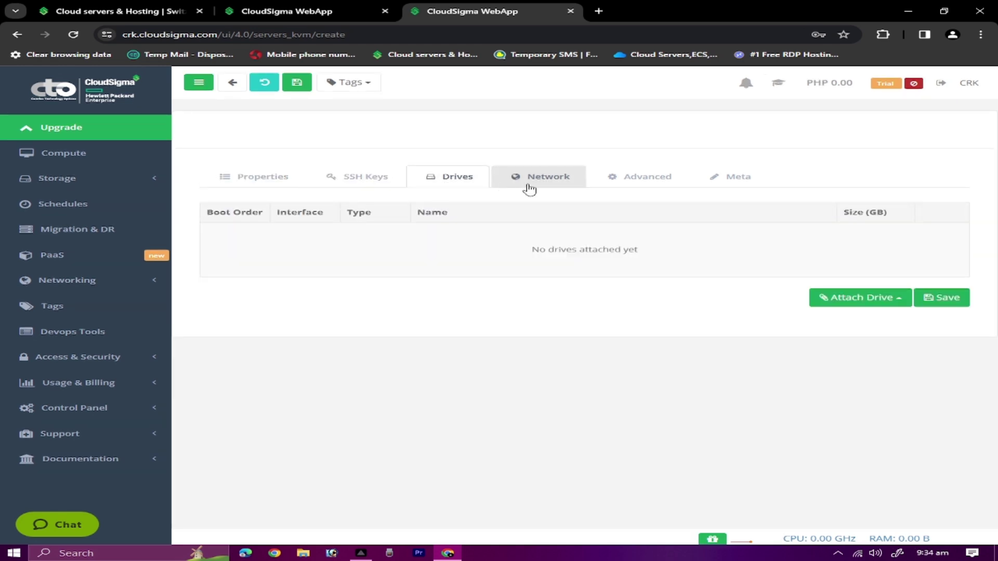
left_click(876, 304)
left_click(860, 218)
left_click(348, 267)
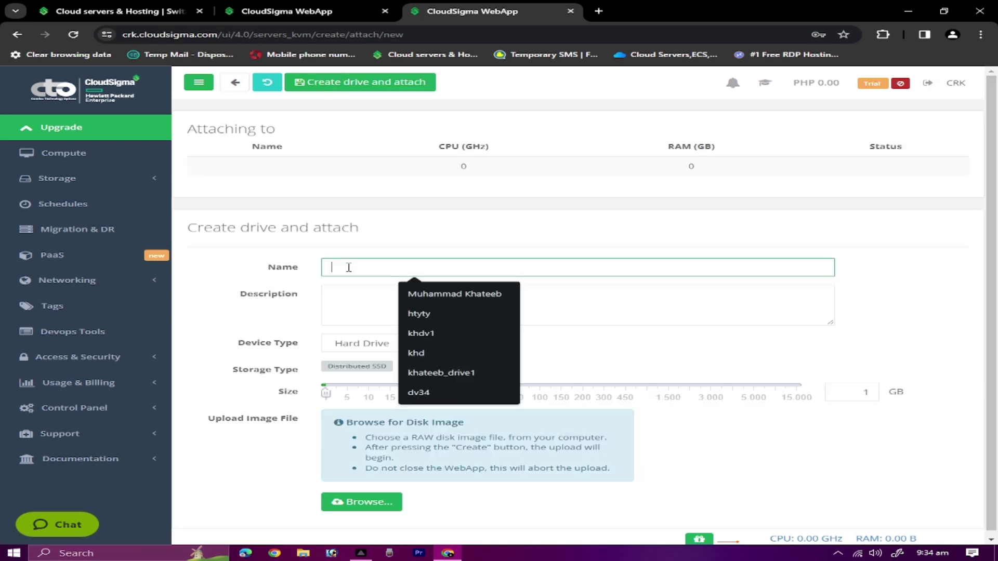
type("SoulxCode")
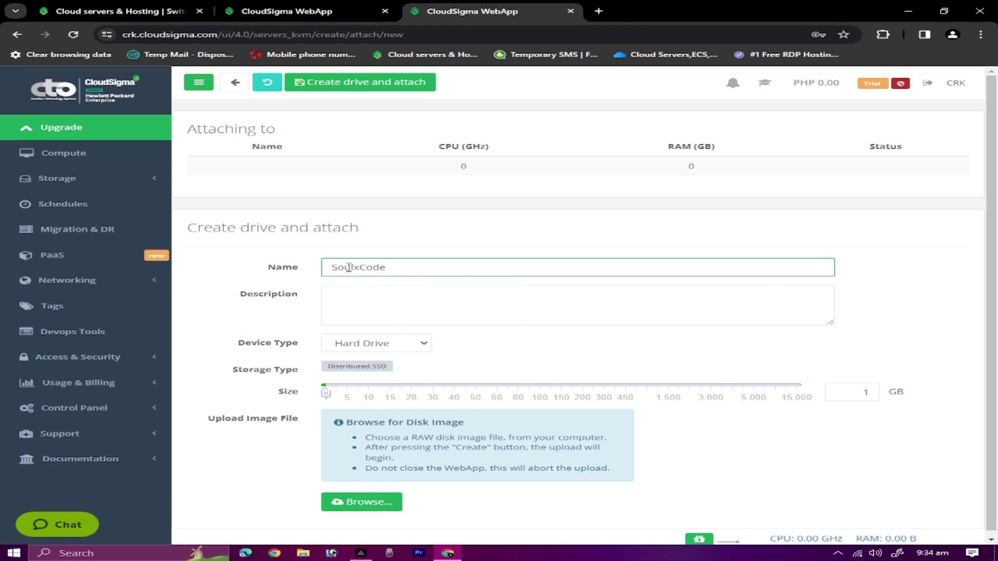
scroll(407, 391, "down", 1)
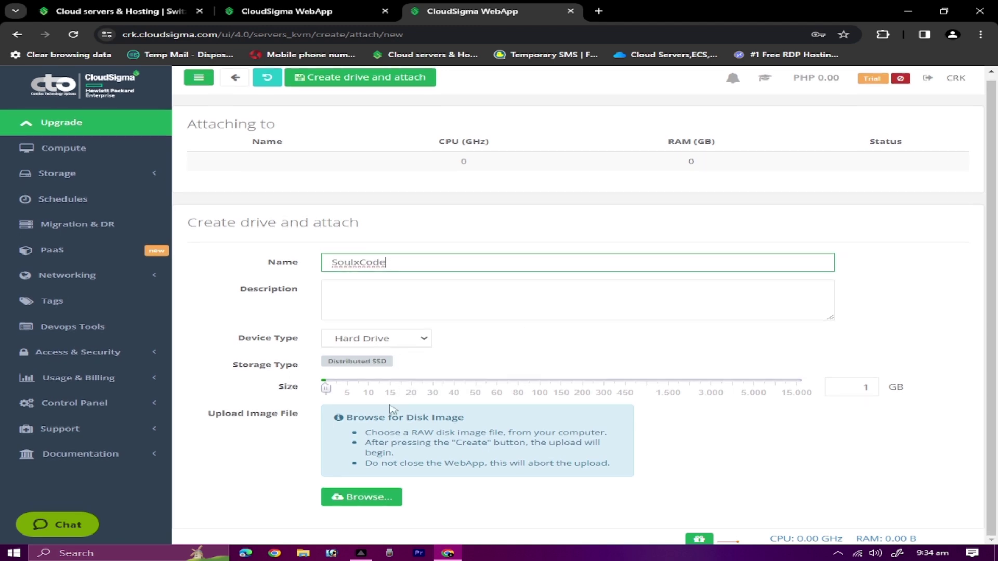
left_click(871, 387)
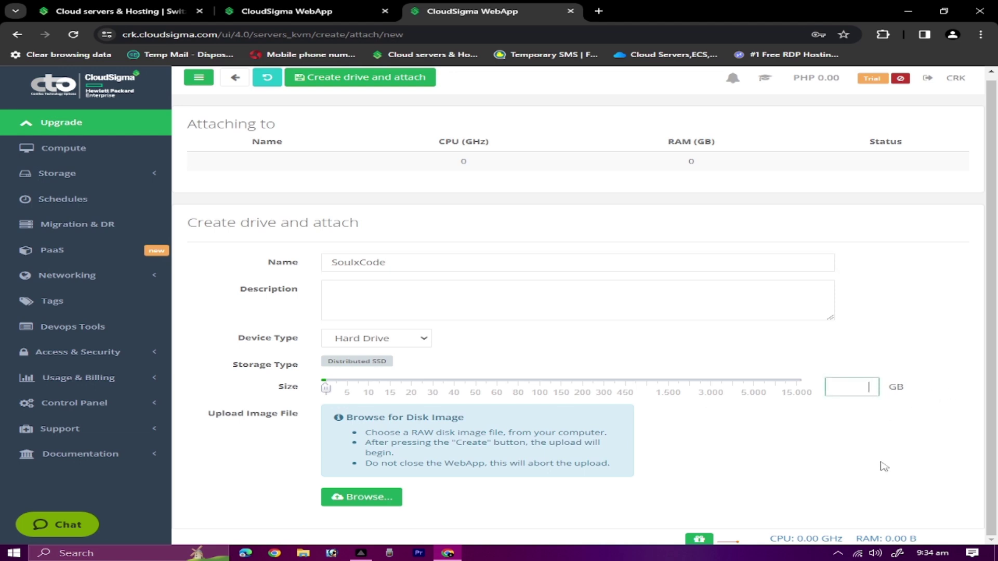
type("50")
left_click(817, 463)
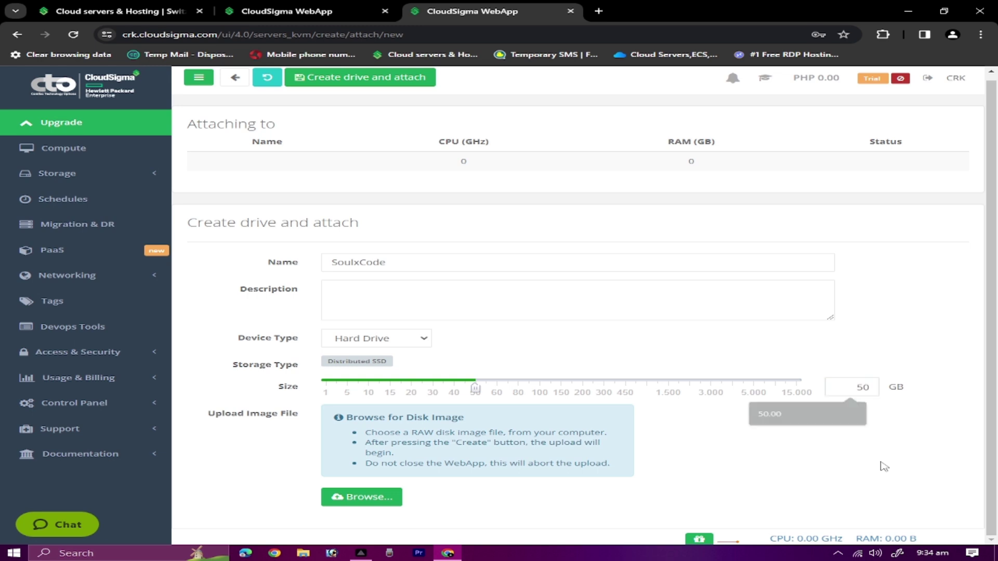
left_click(362, 80)
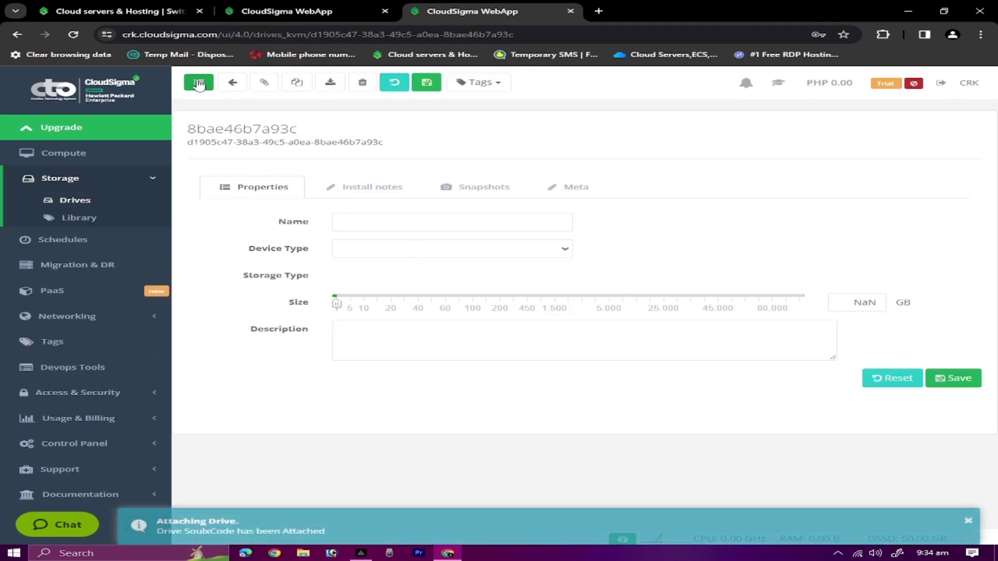
Set the SoulxCode drive to IDE with minor channel 1 and save the server.
left_click(198, 85)
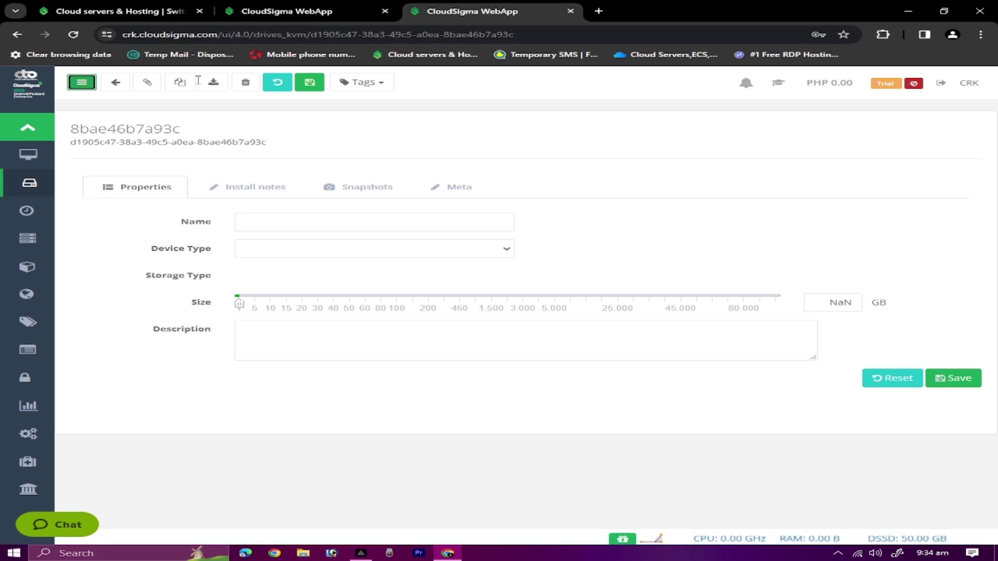
left_click(115, 82)
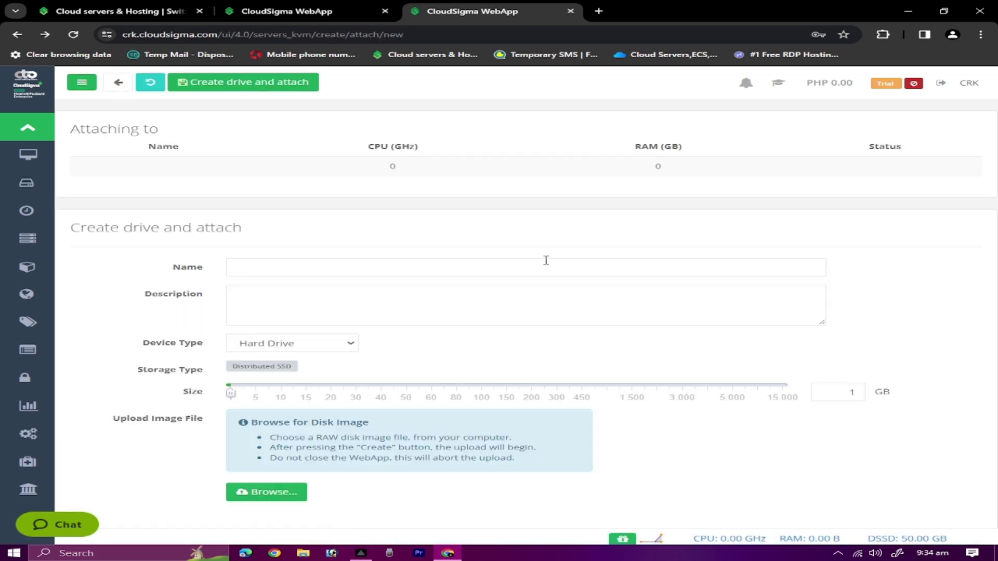
left_click(118, 83)
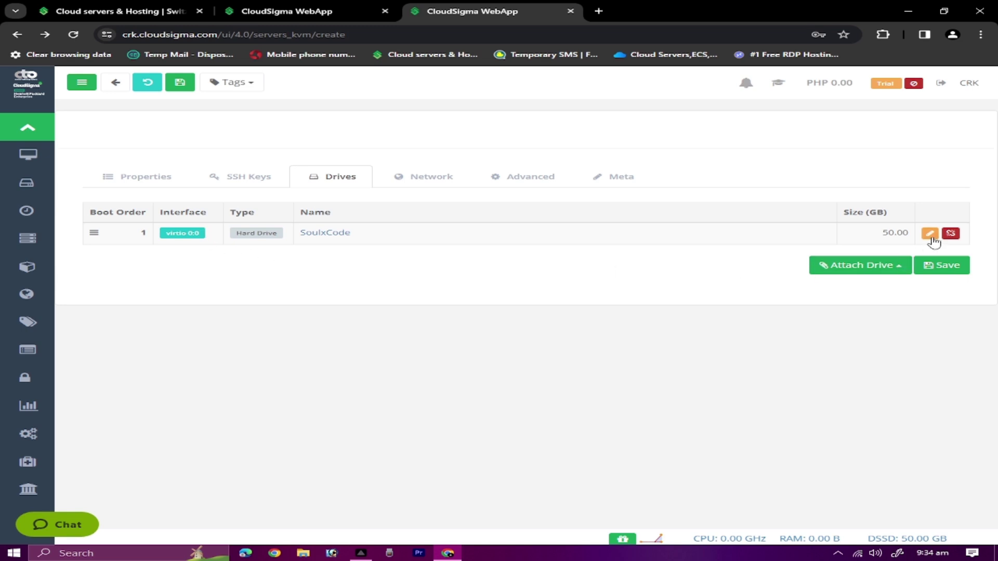
left_click(930, 234)
left_click(670, 252)
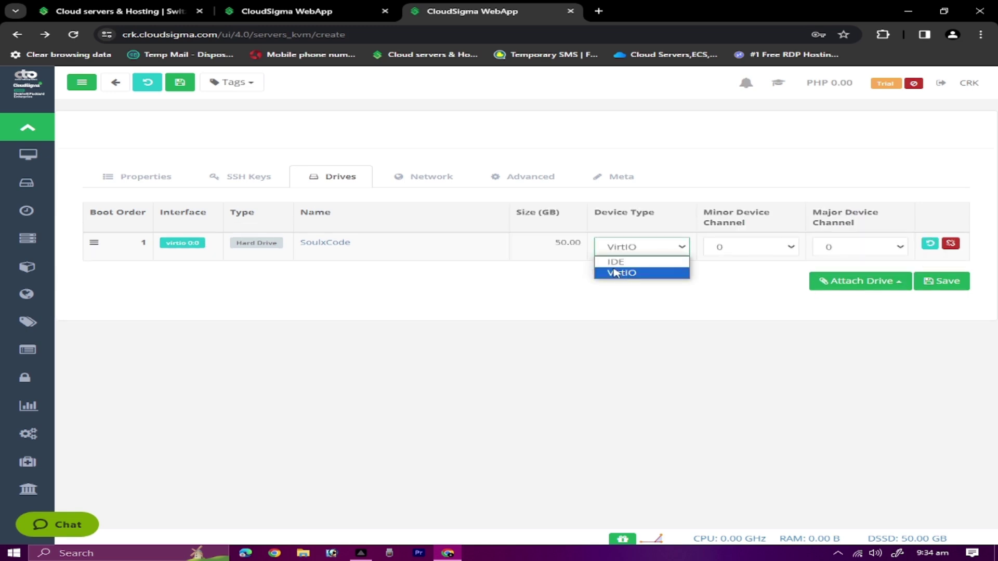
left_click(619, 262)
left_click(744, 254)
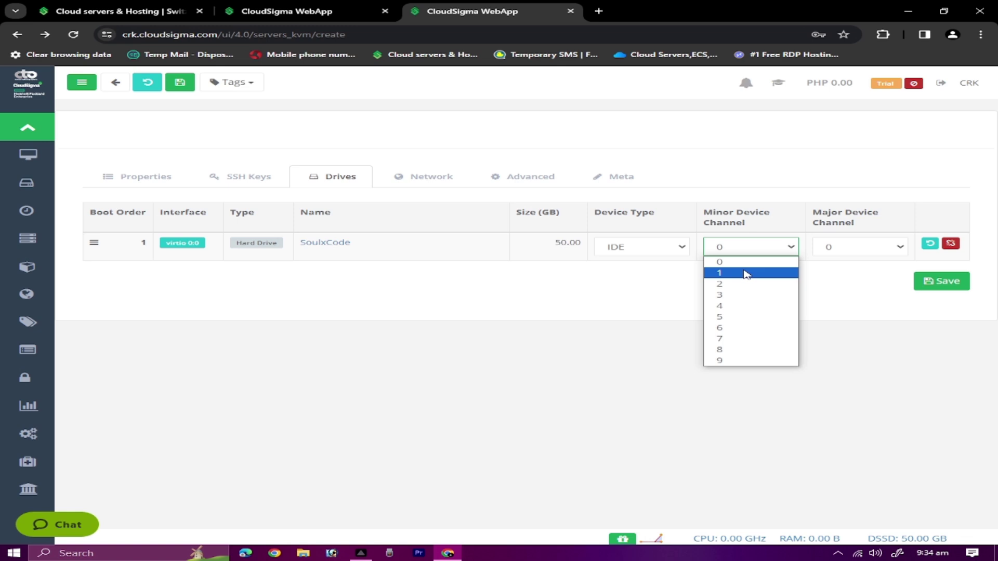
left_click(746, 273)
left_click(958, 282)
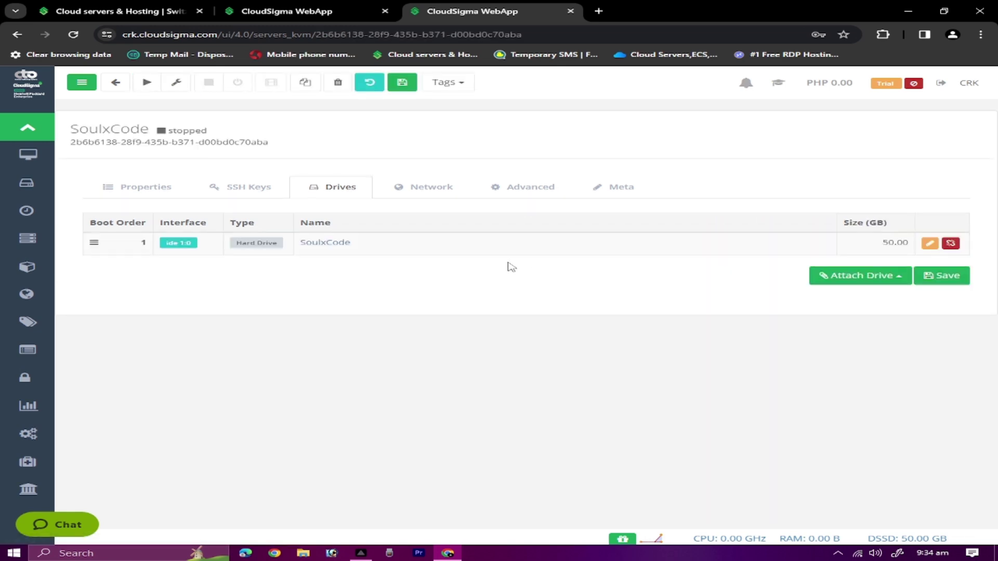
Attach the Windows Server 2019 Install DVD from the library as a CD-ROM and save.
left_click(826, 276)
left_click(861, 253)
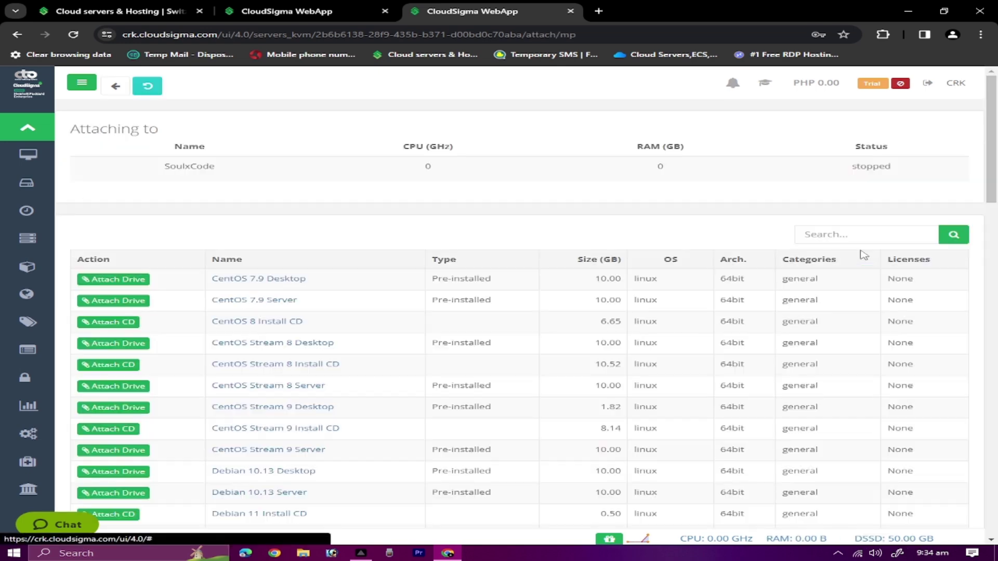
left_click(847, 235)
type("dvd")
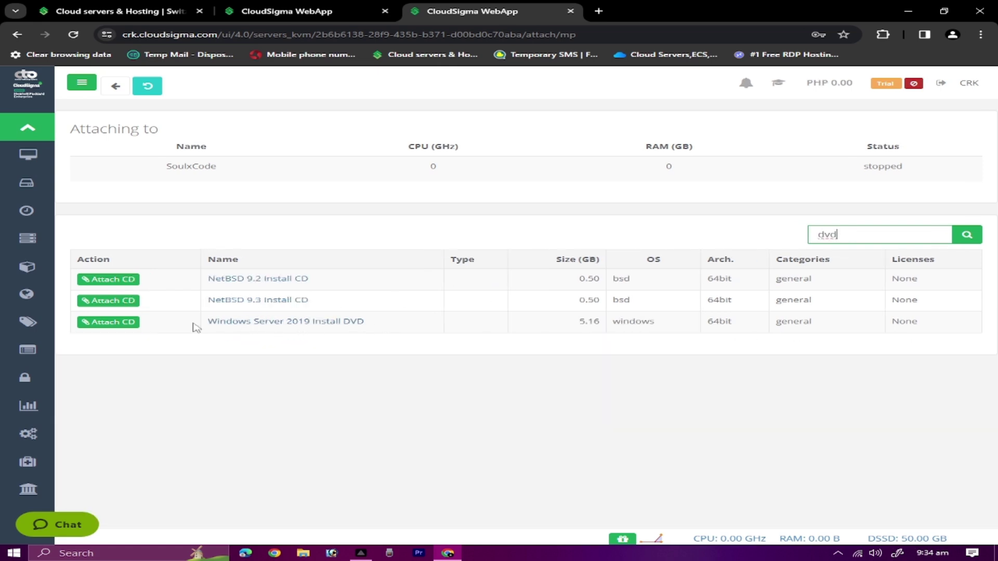
left_click(114, 322)
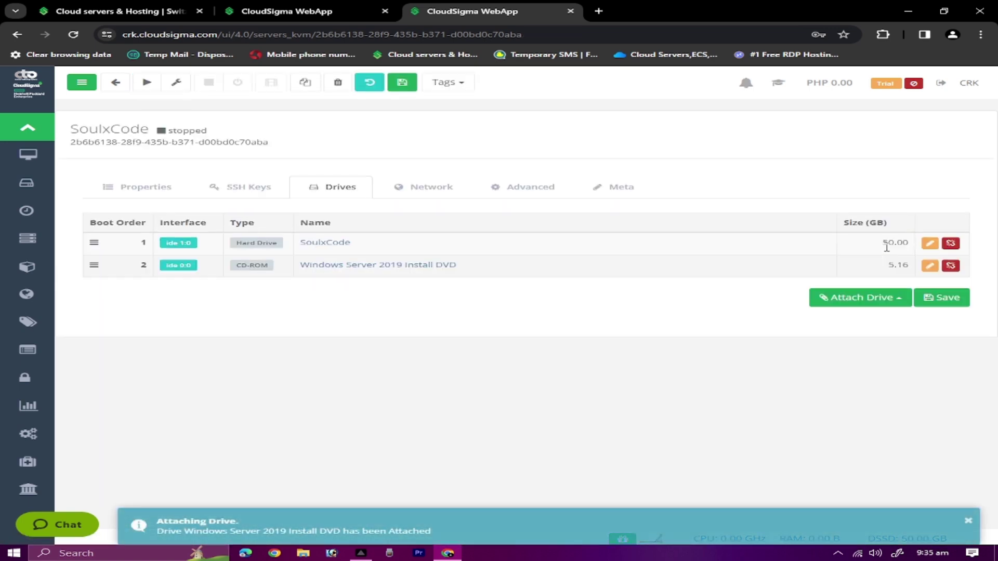
left_click(937, 298)
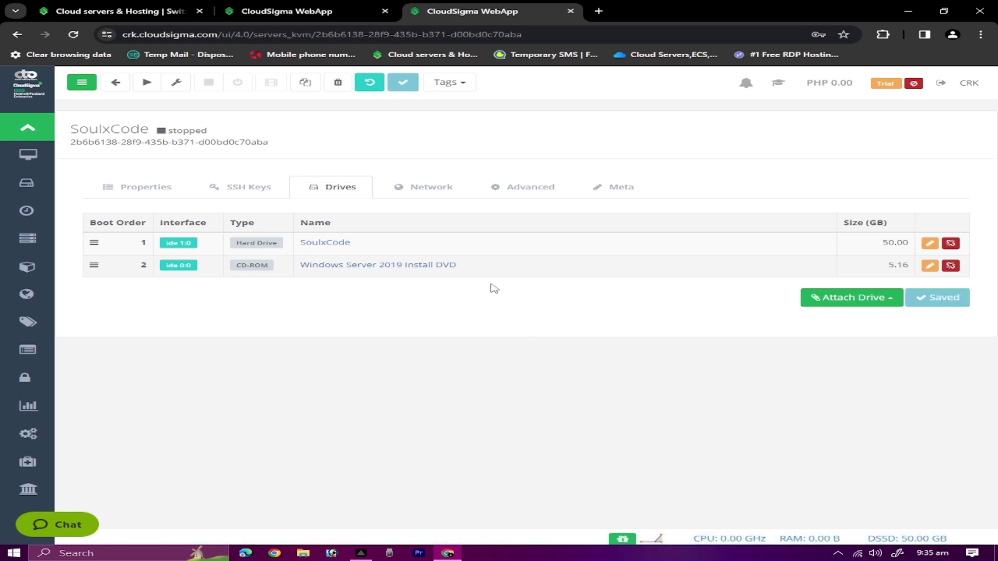
Change the server's network card model to Intel PRO/1000.
left_click(440, 190)
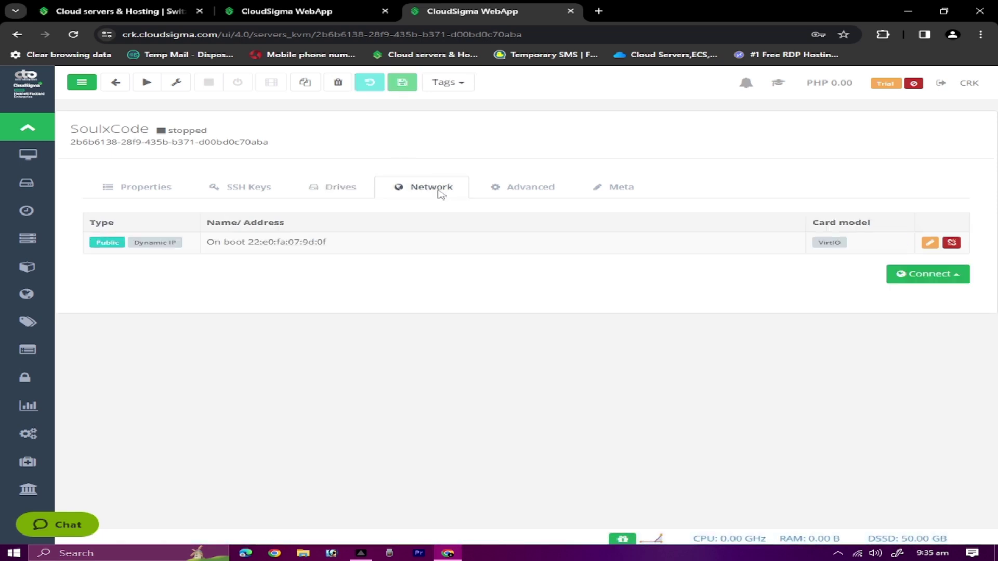
left_click(930, 243)
left_click(527, 276)
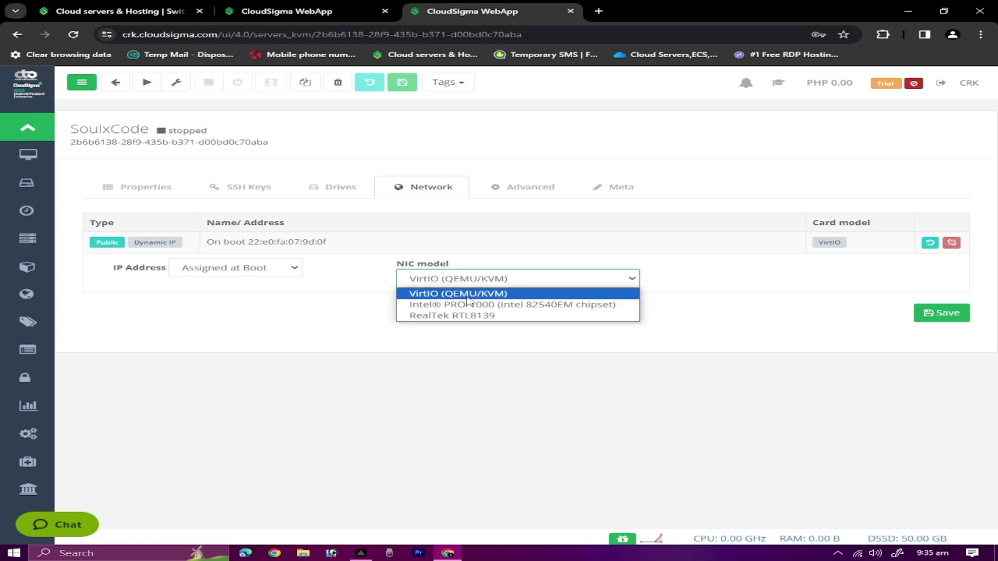
left_click(526, 305)
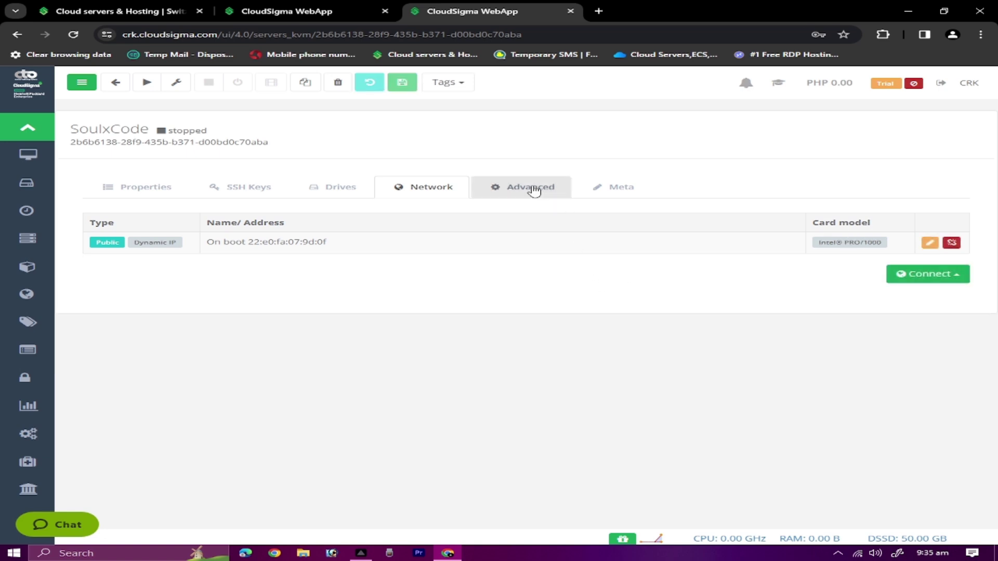
Set the simulated processing units to 3 cores and save the server.
left_click(533, 190)
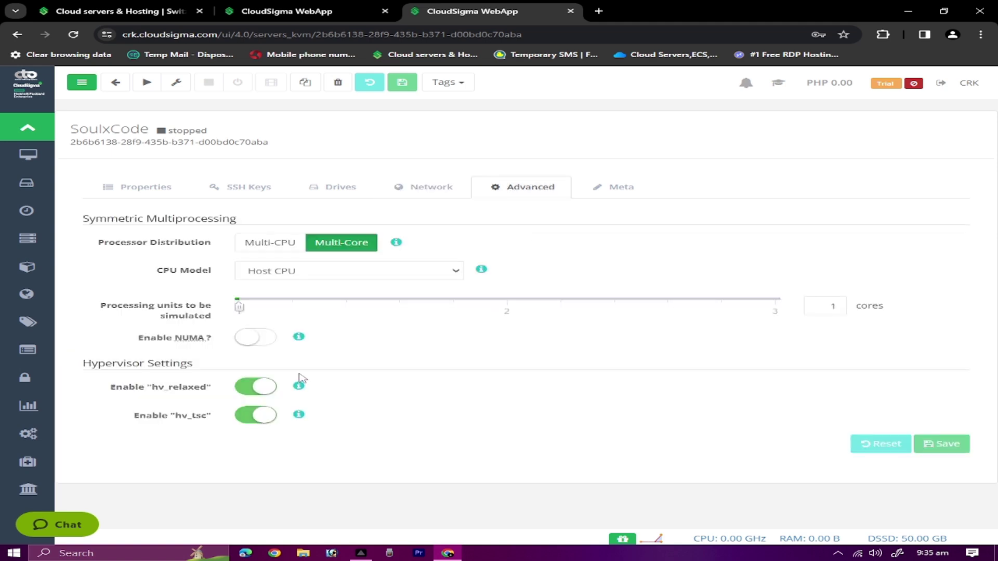
left_click_drag(240, 308, 859, 303)
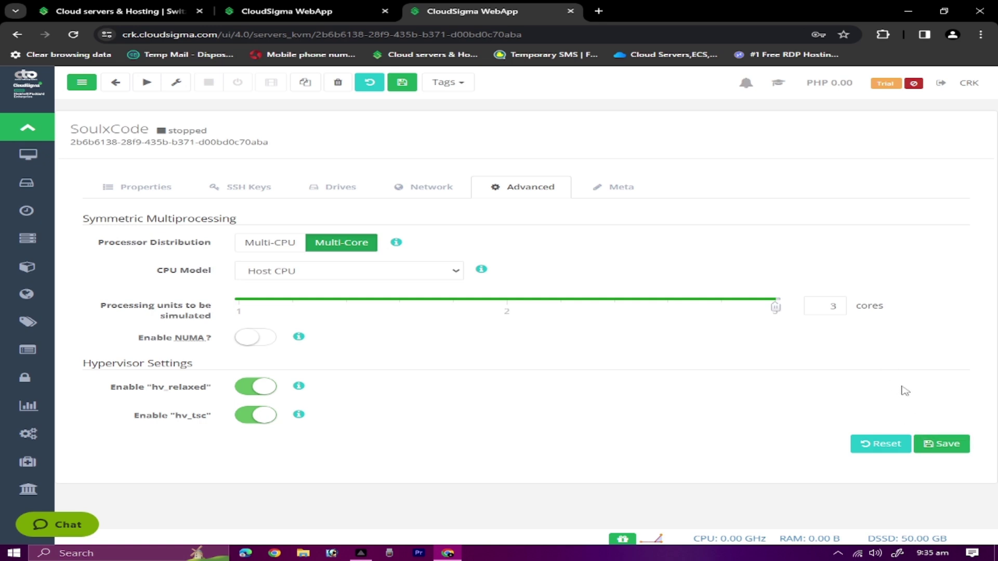
left_click(953, 446)
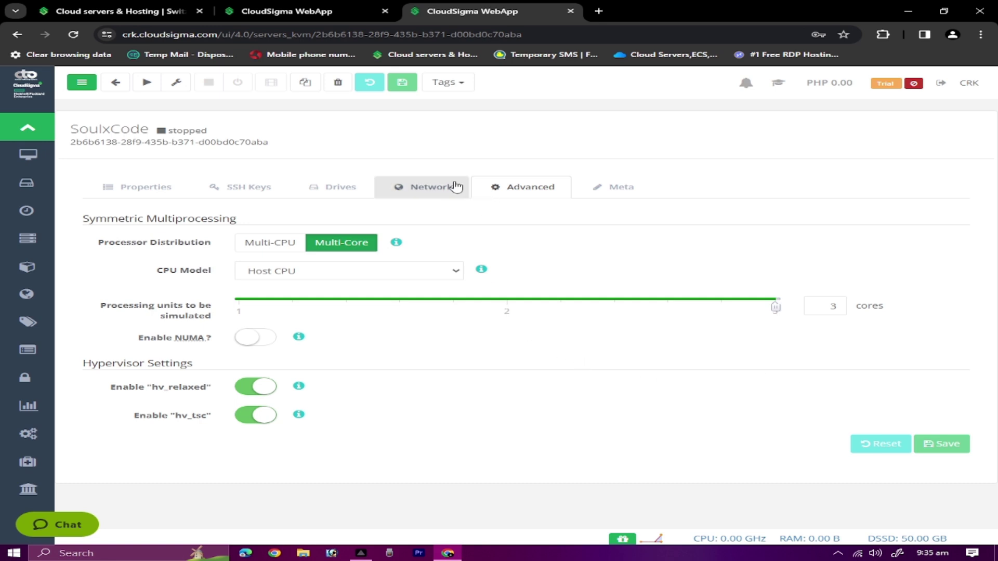
left_click(466, 188)
left_click(343, 187)
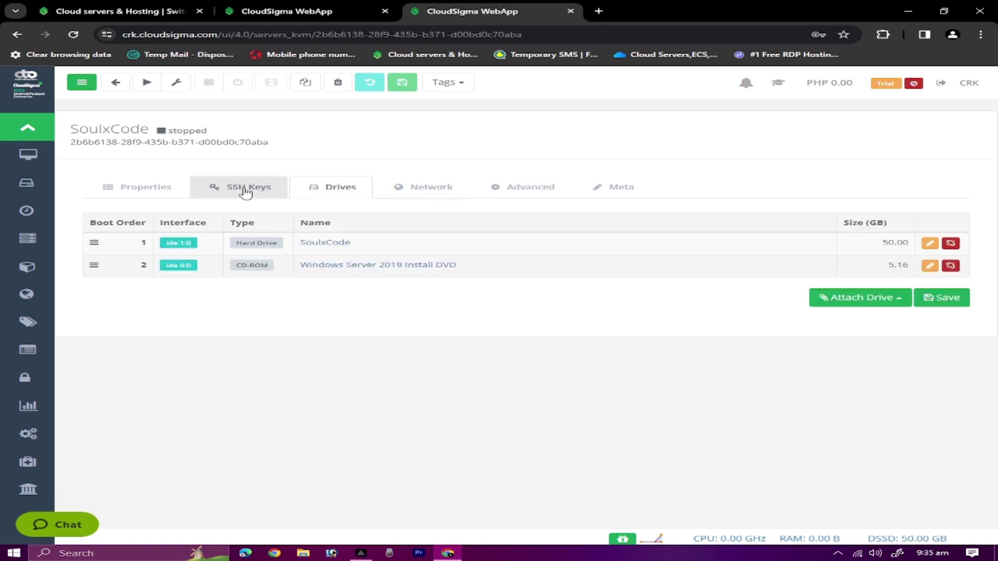
Review the SoulxCode server's SSH keys and properties, then start the server.
left_click(247, 190)
left_click(180, 190)
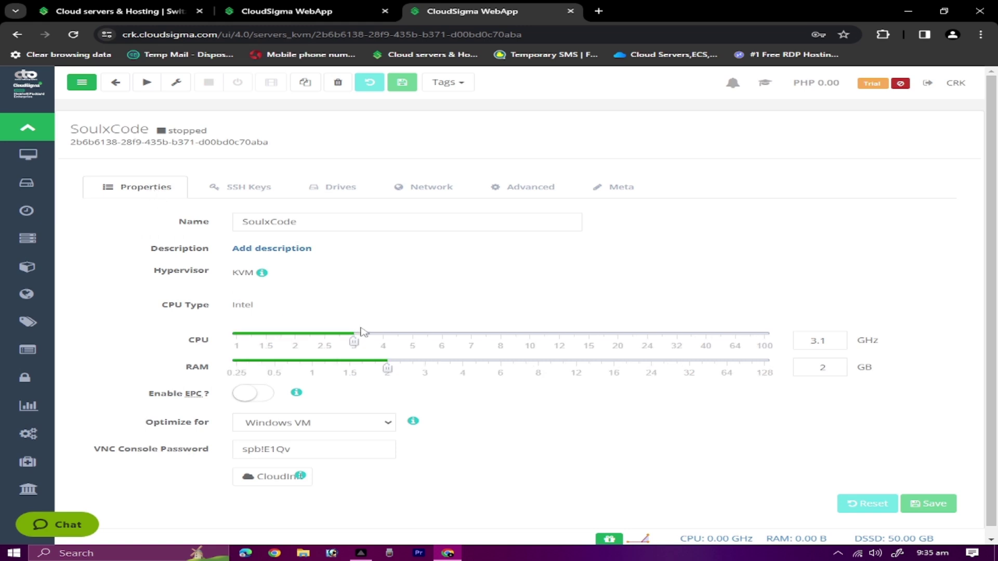
scroll(561, 415, "down", 1)
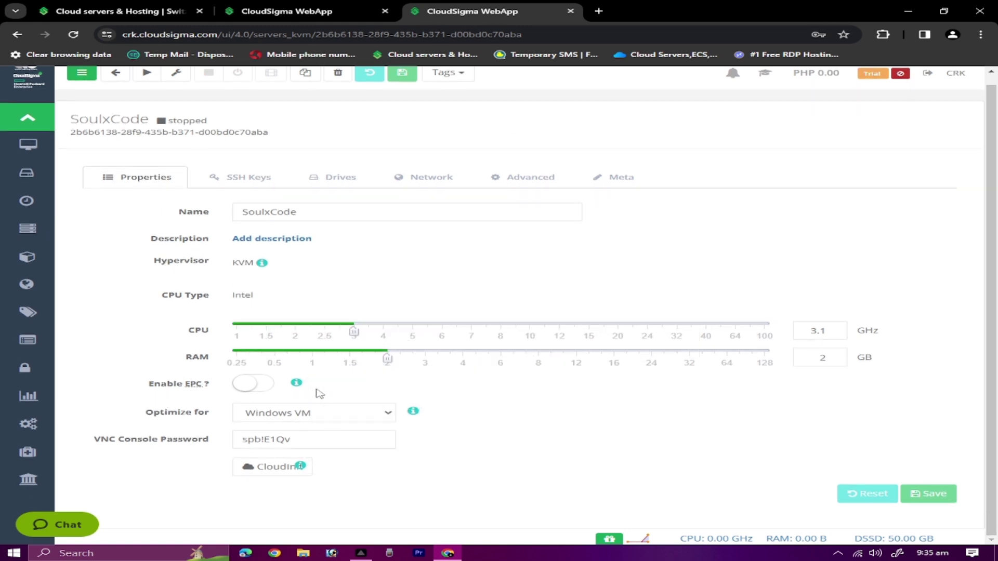
scroll(157, 135, "up", 1)
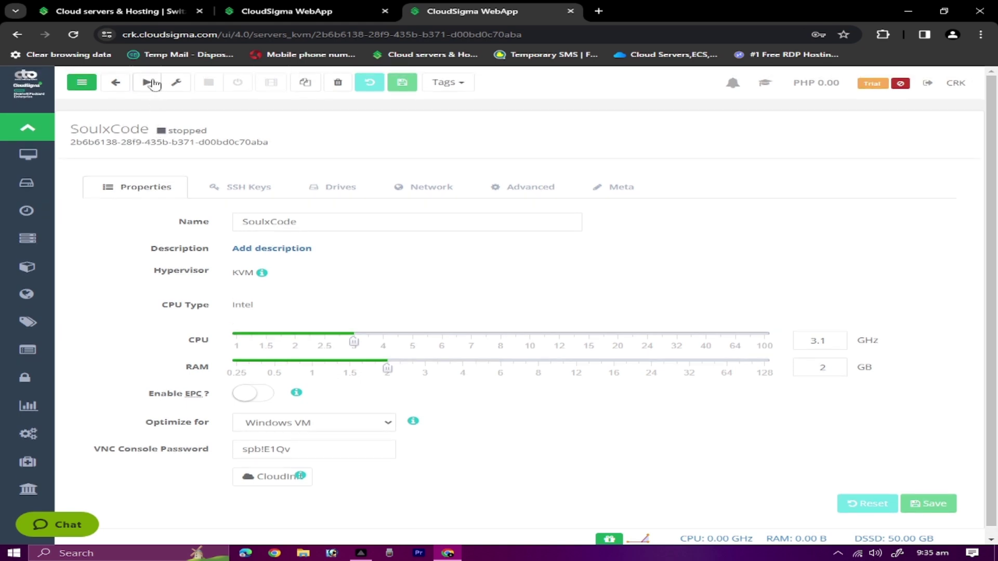
left_click(148, 82)
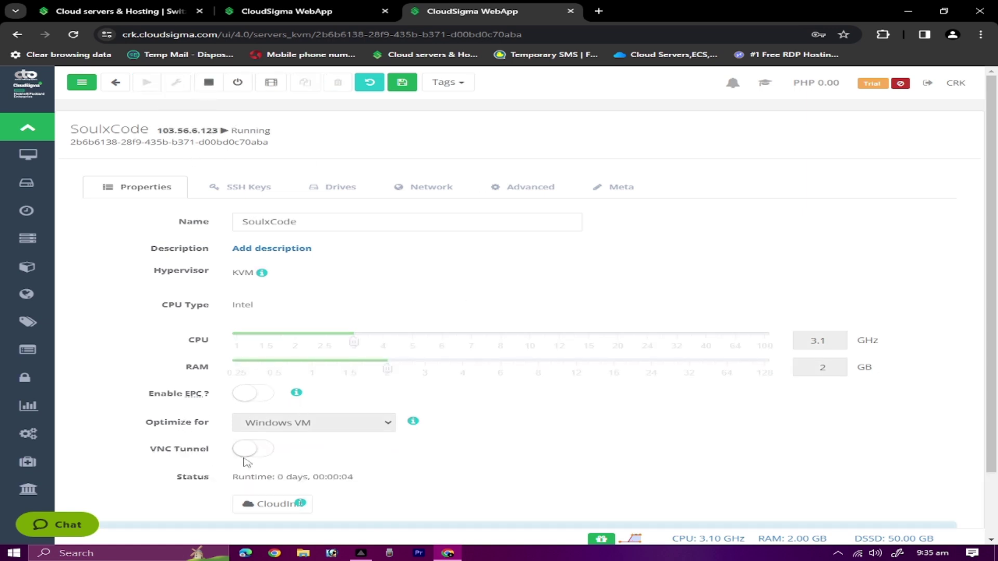
Enable the VNC tunnel and open the server's noVNC console in a new tab.
left_click(266, 460)
scroll(504, 411, "down", 1)
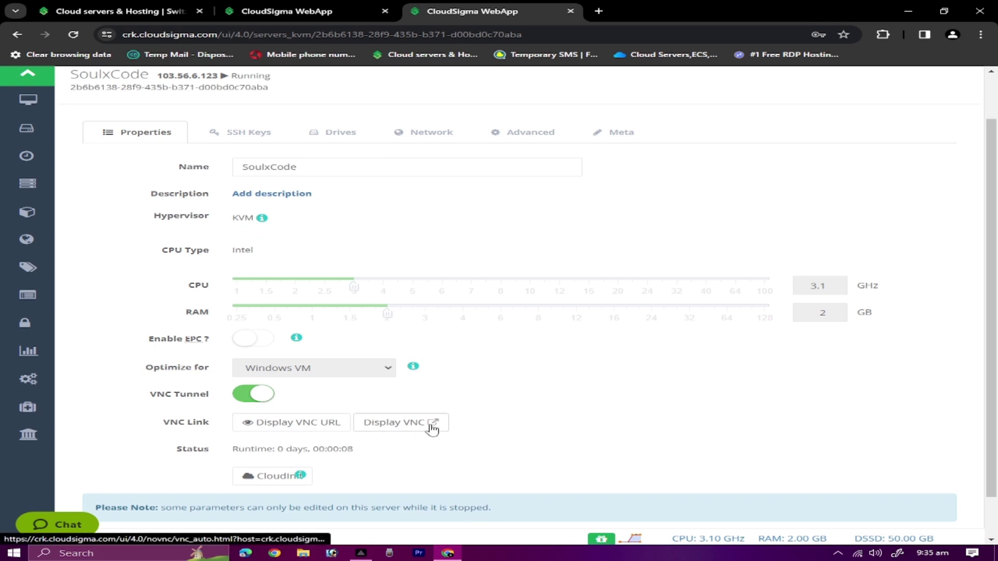
left_click(431, 424)
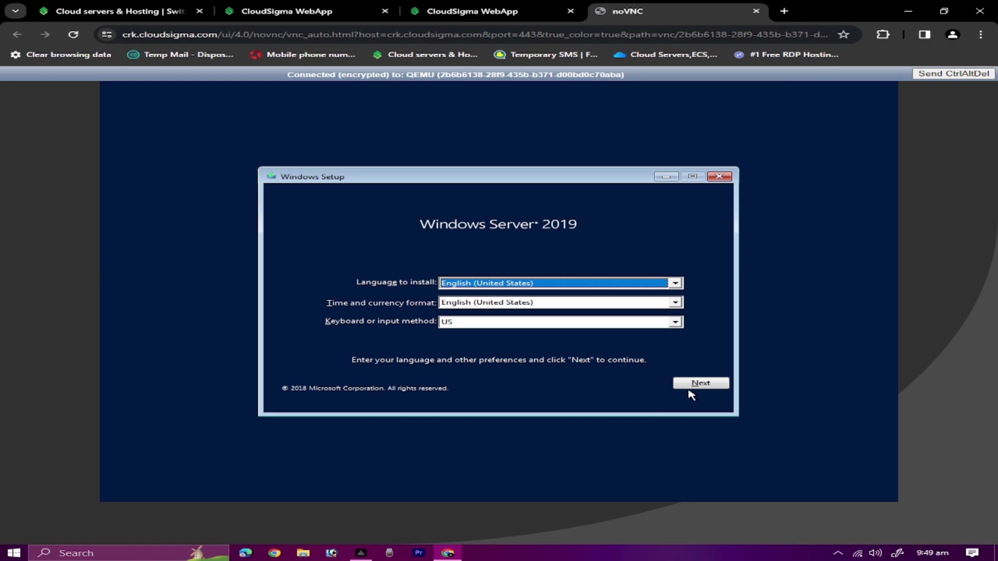
Begin installing Windows Server 2019 Datacenter (Desktop Experience) and accept the license terms.
left_click(691, 383)
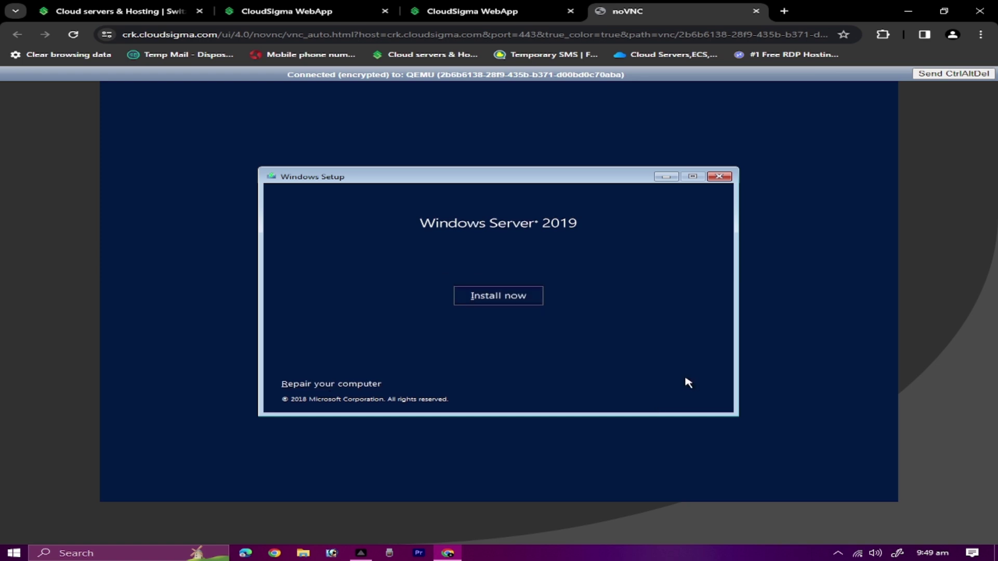
left_click(498, 304)
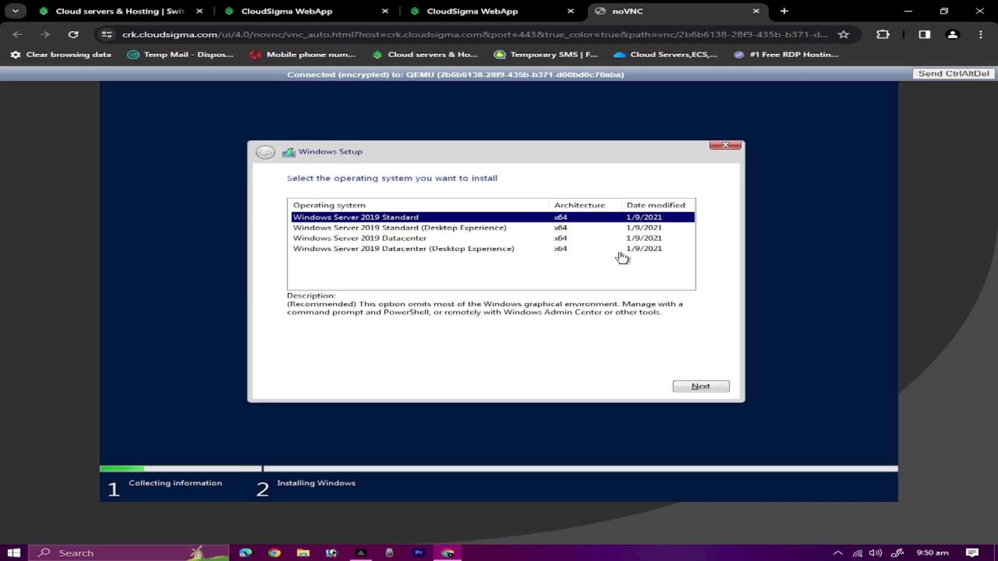
left_click(620, 252)
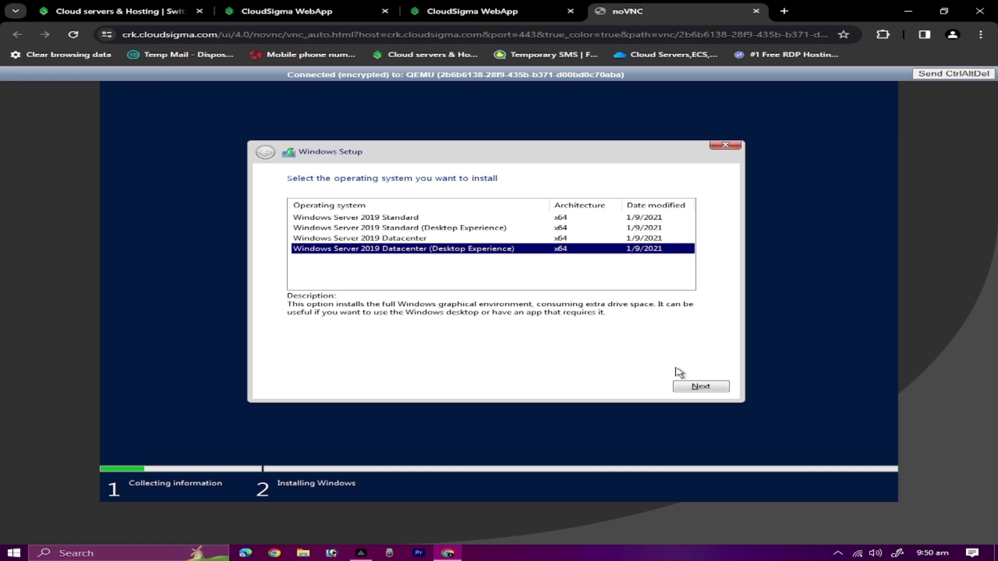
left_click(692, 386)
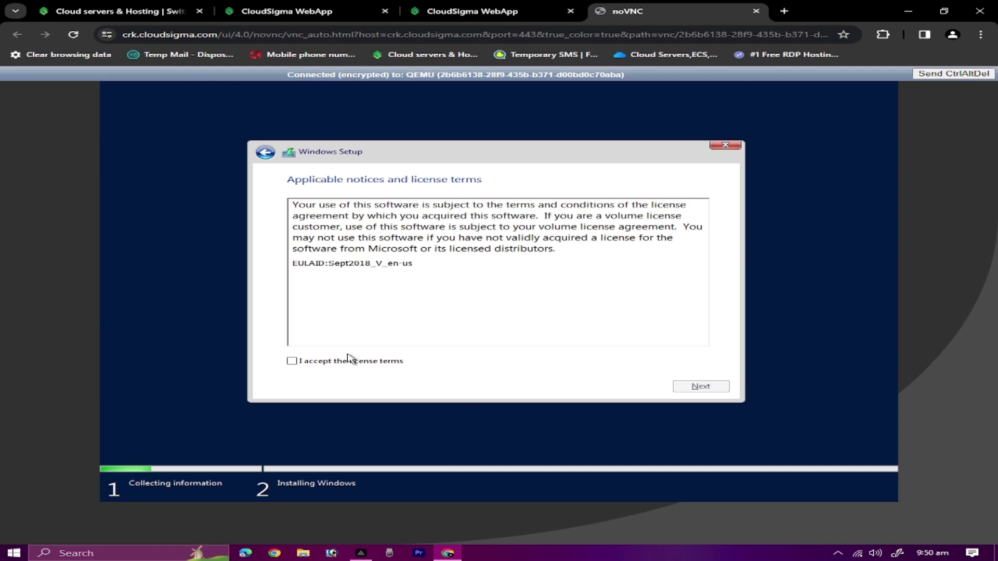
left_click(327, 361)
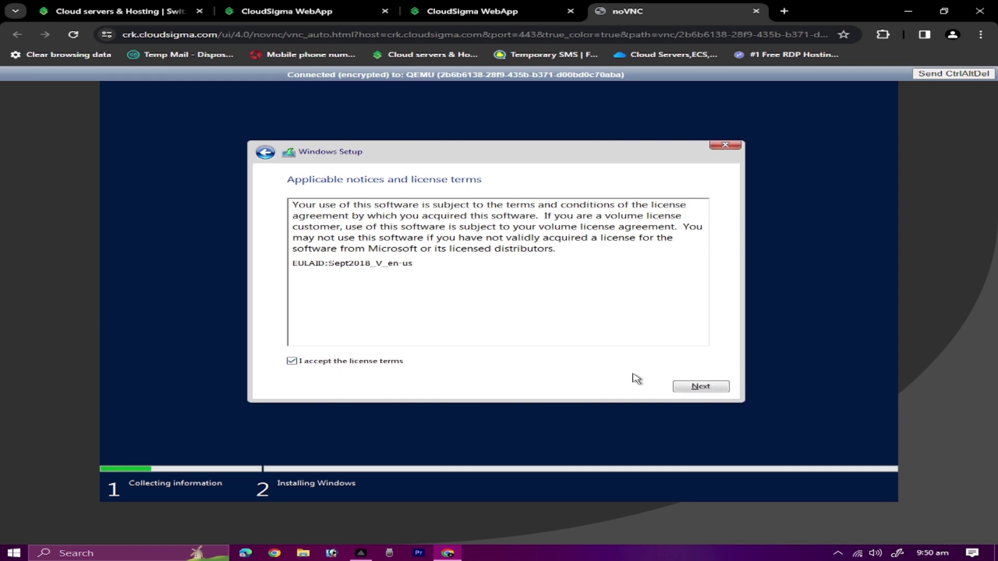
left_click(700, 386)
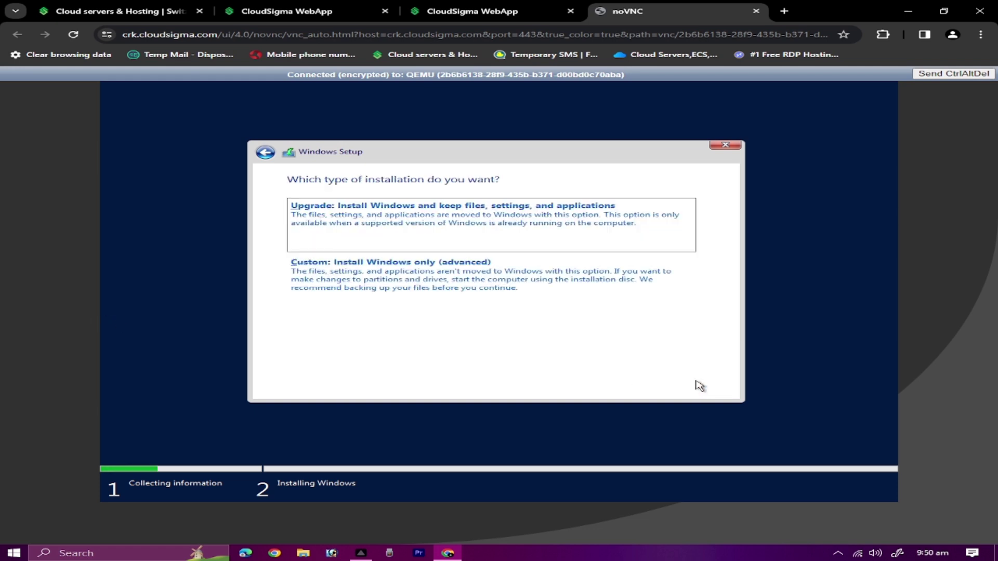
Choose Custom install, create a 51200 MB partition, and install onto Partition 2.
left_click(528, 291)
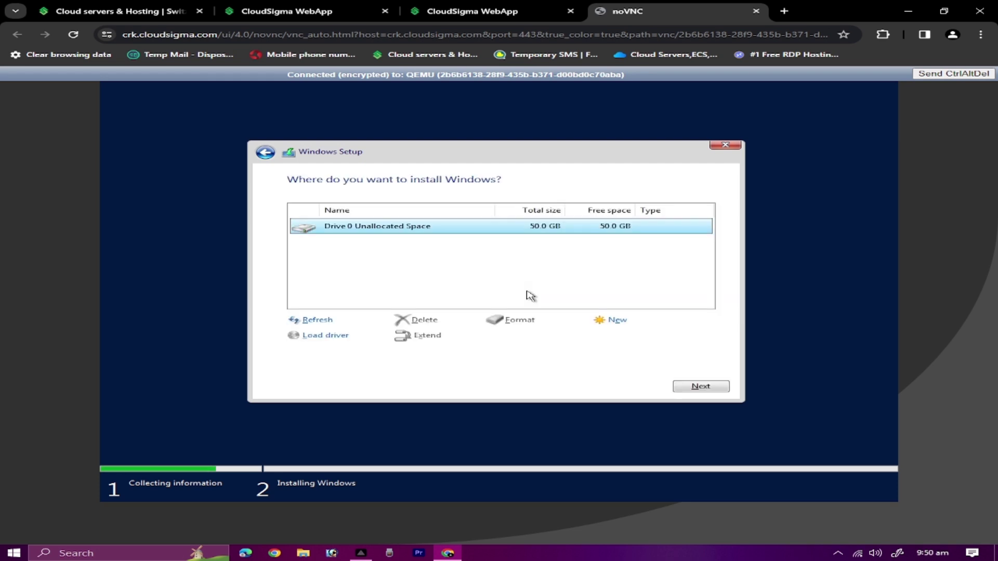
left_click(614, 320)
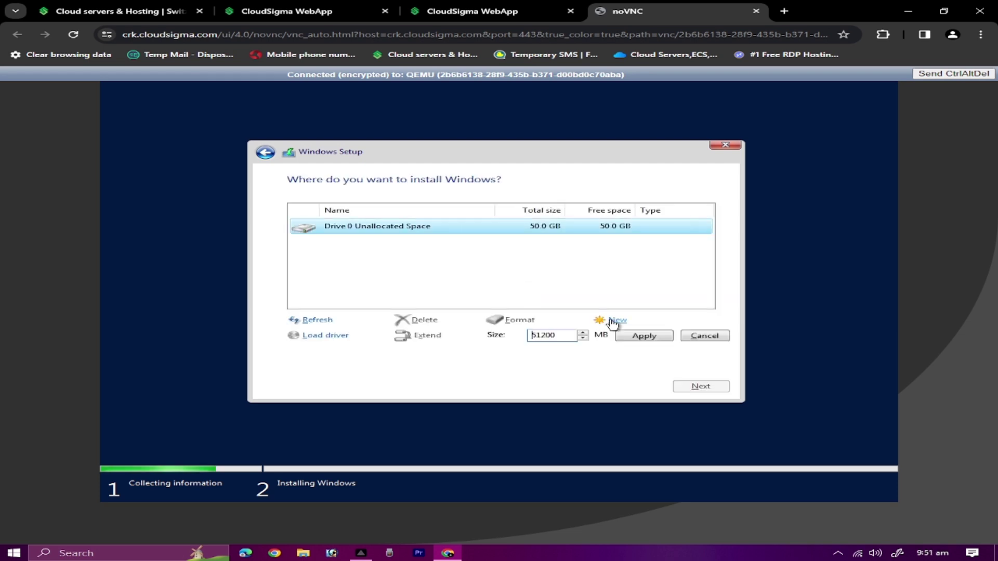
left_click(627, 337)
left_click(627, 336)
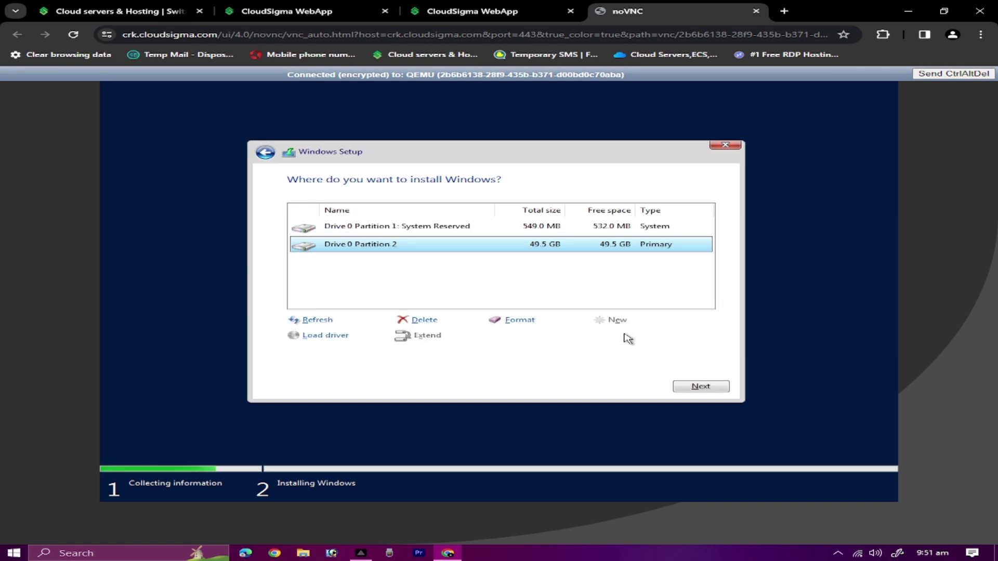
left_click(727, 391)
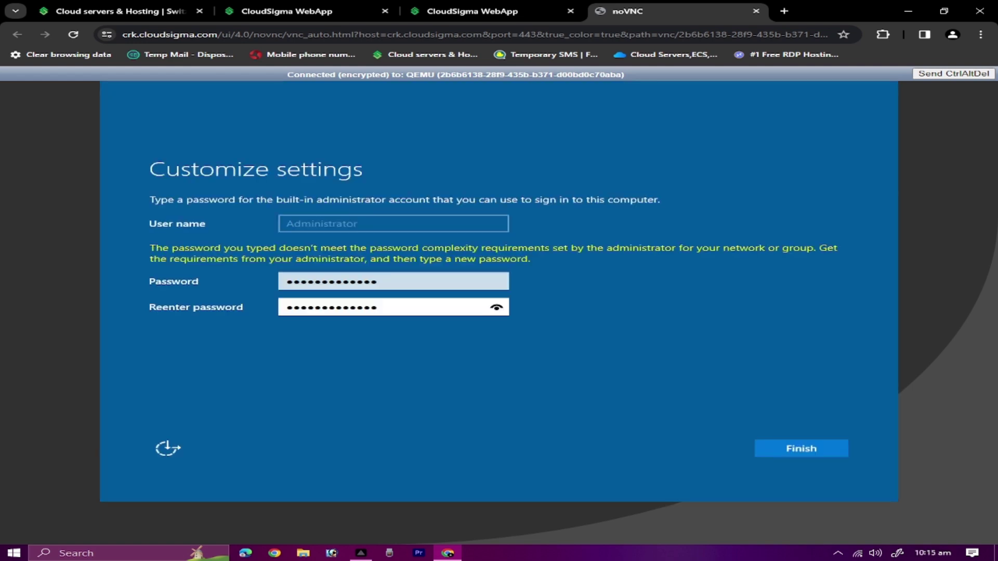
Finish the Administrator password setup, then paste the password at the lock screen to sign in.
key("Return")
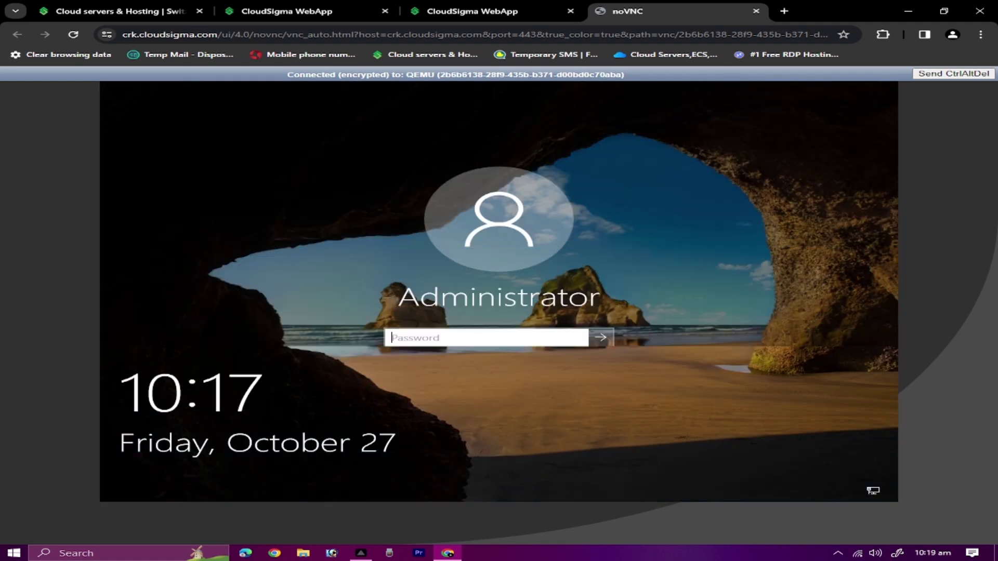
key("ctrl+v")
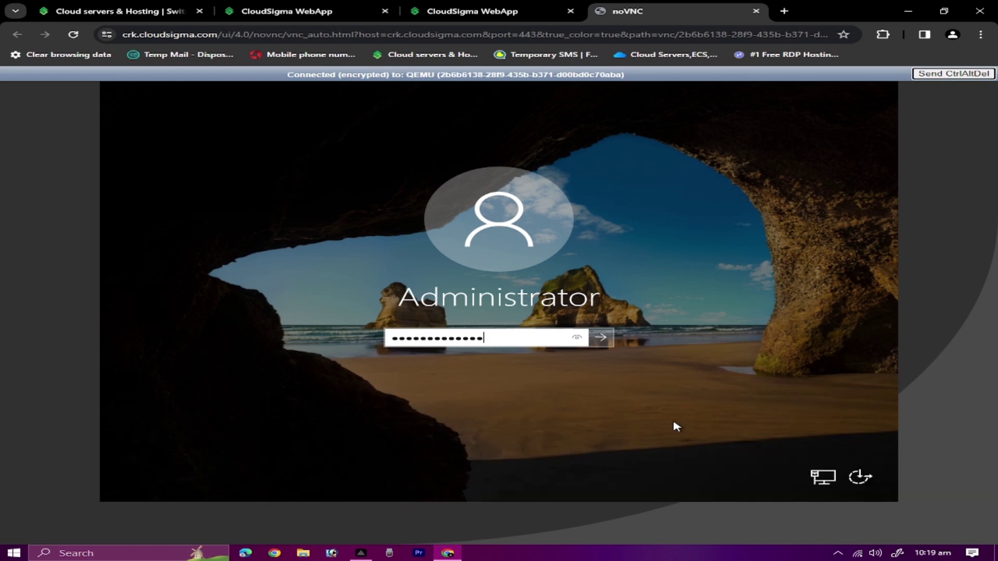
key("Return")
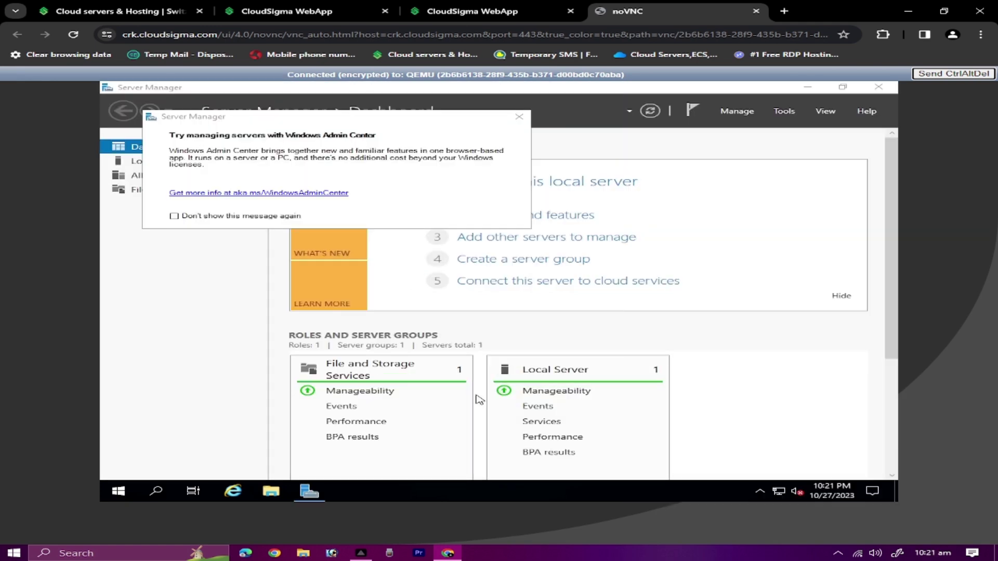
Close Server Manager, then switch Enable Remote Desktop On in Remote Desktop settings and confirm.
left_click(888, 92)
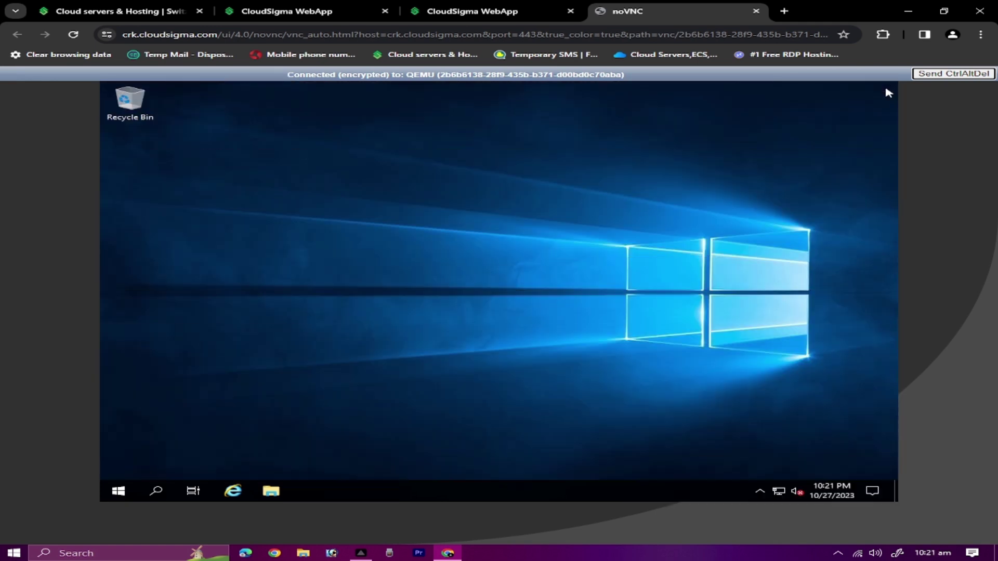
left_click(158, 490)
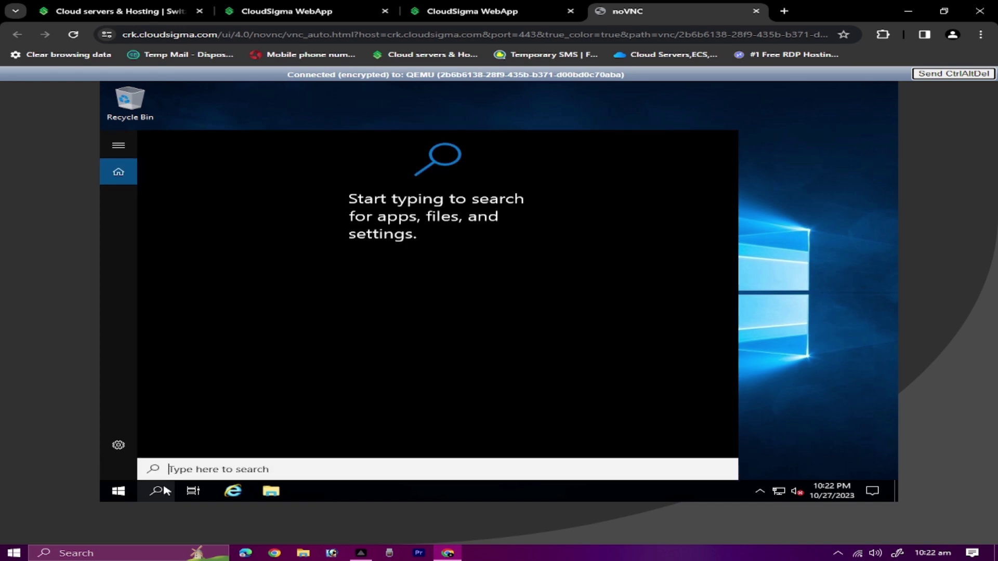
type("remote desktp")
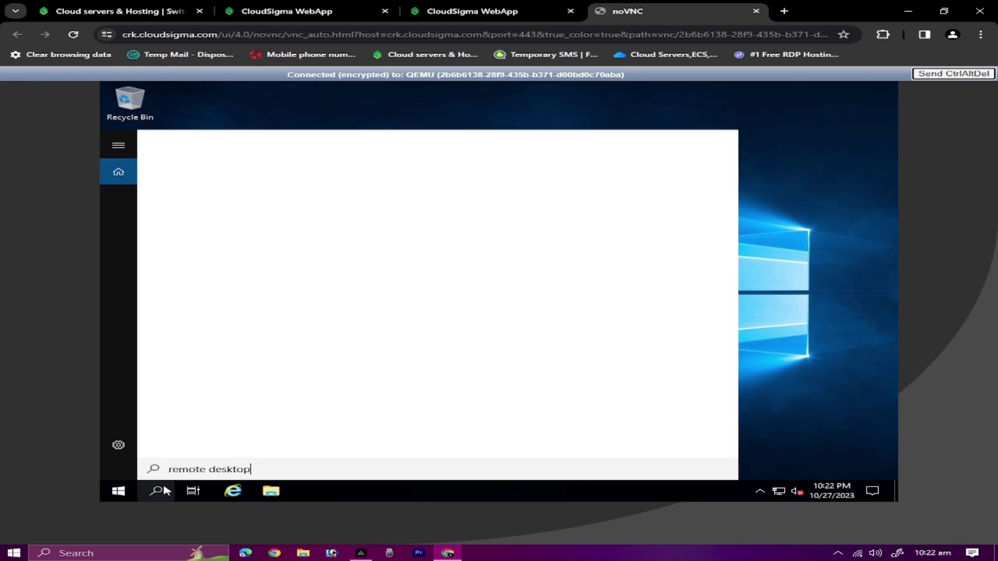
type(" s")
key("Return")
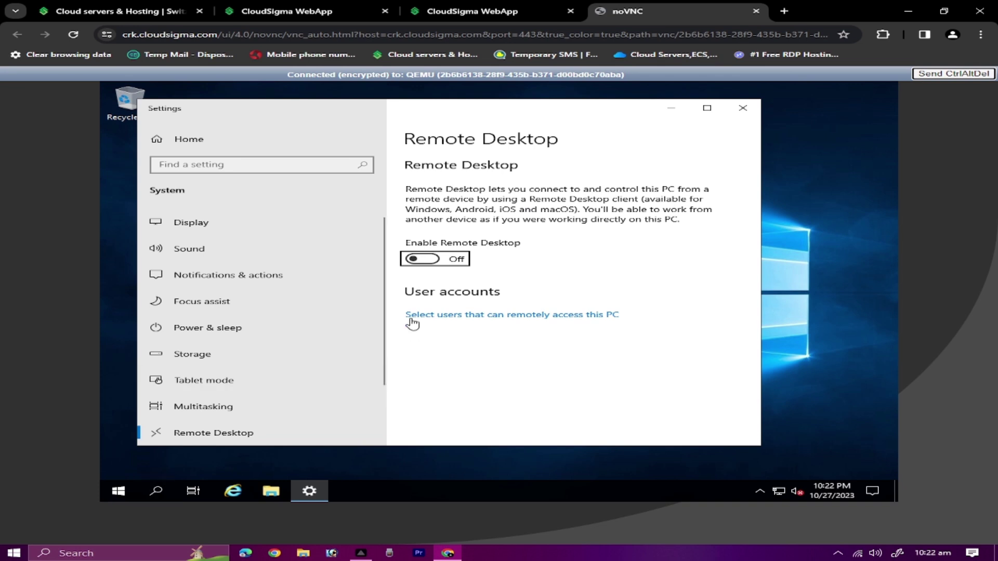
left_click(420, 259)
left_click(577, 301)
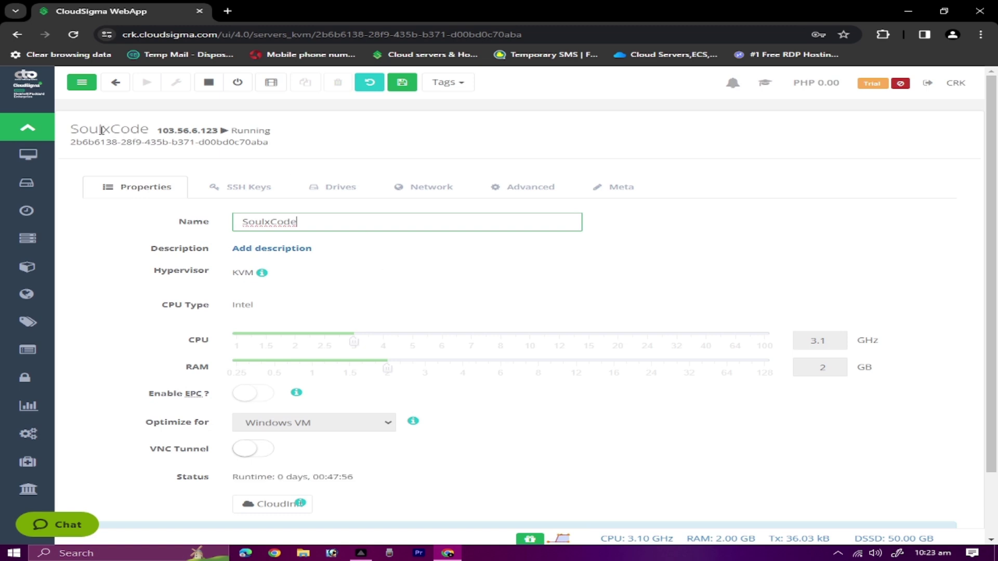
Copy the server's IP address 103.56.6.123 from the CloudSigma page.
left_click(245, 139)
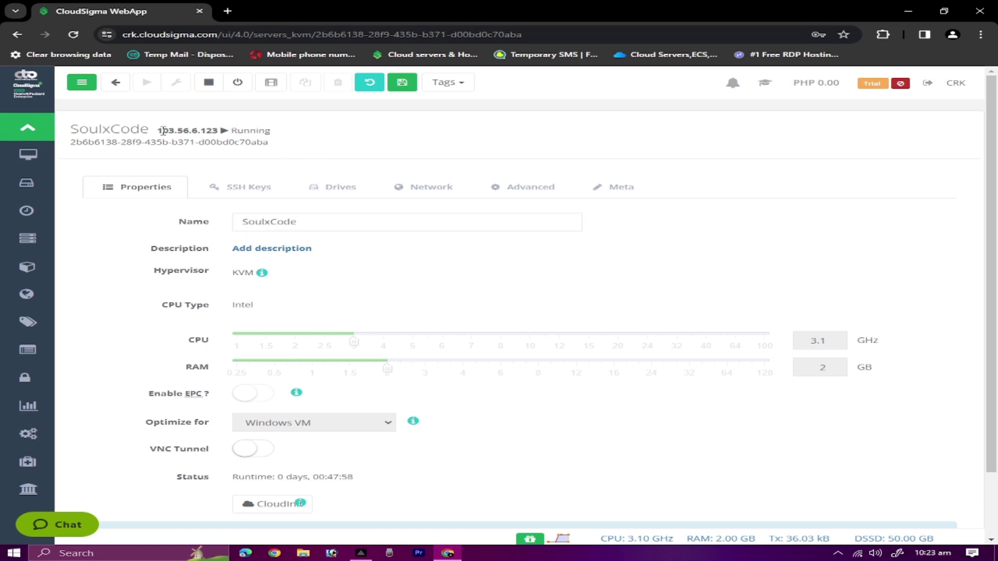
left_click_drag(159, 129, 217, 131)
right_click(214, 131)
left_click(249, 145)
Launch Remote Desktop Connection on the host and connect to 103.56.6.123.
left_click(13, 553)
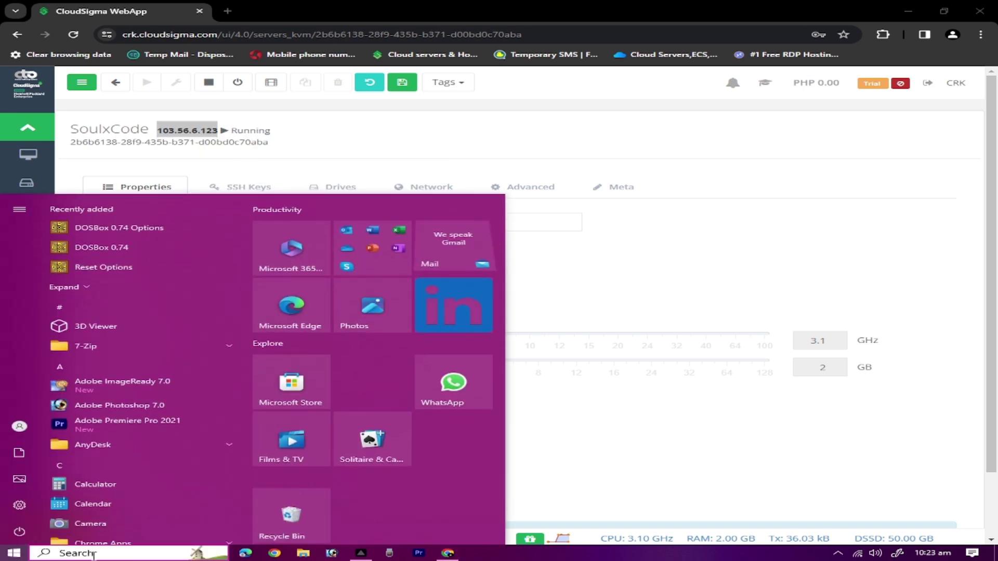
type("remot")
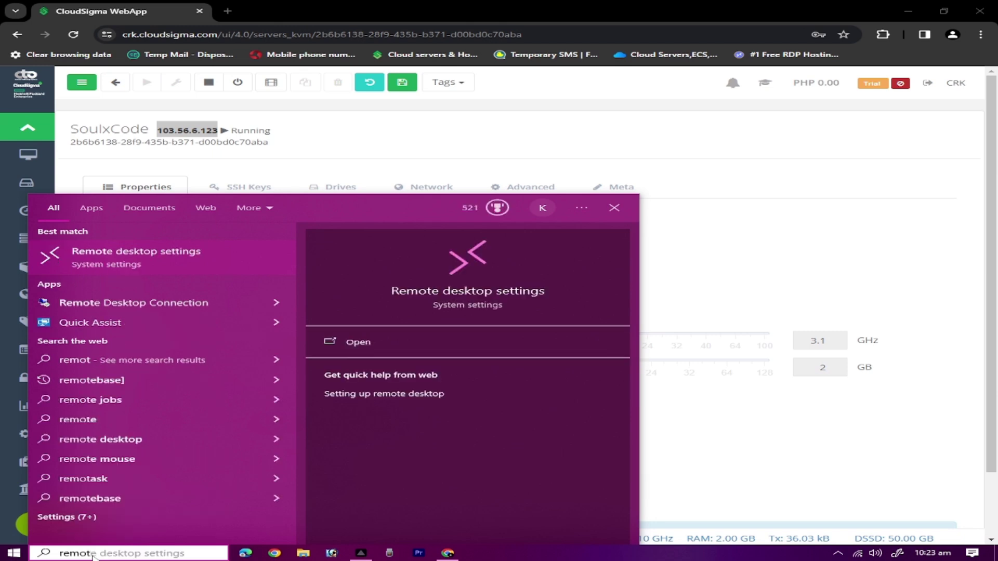
left_click(178, 301)
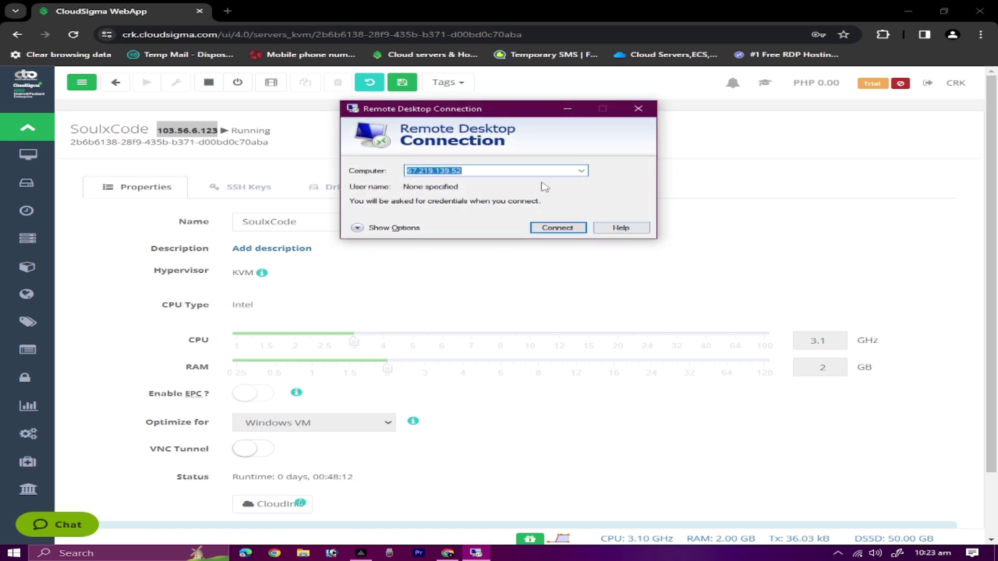
left_click(481, 172)
key("ctrl+a")
key("ctrl+v")
left_click(579, 229)
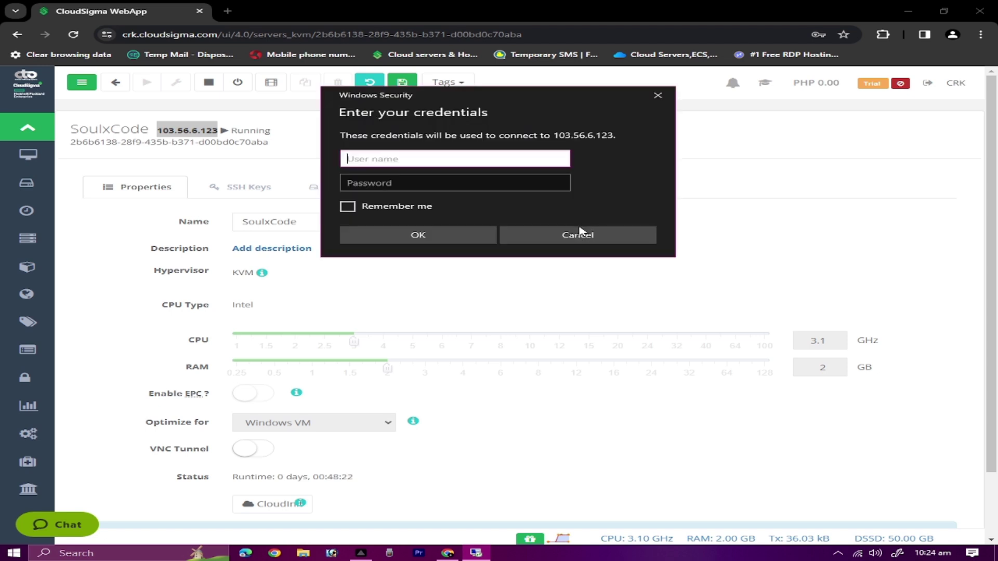
Sign in as Administrator with the account password.
type("Administrator")
key("Tab")
type("••")
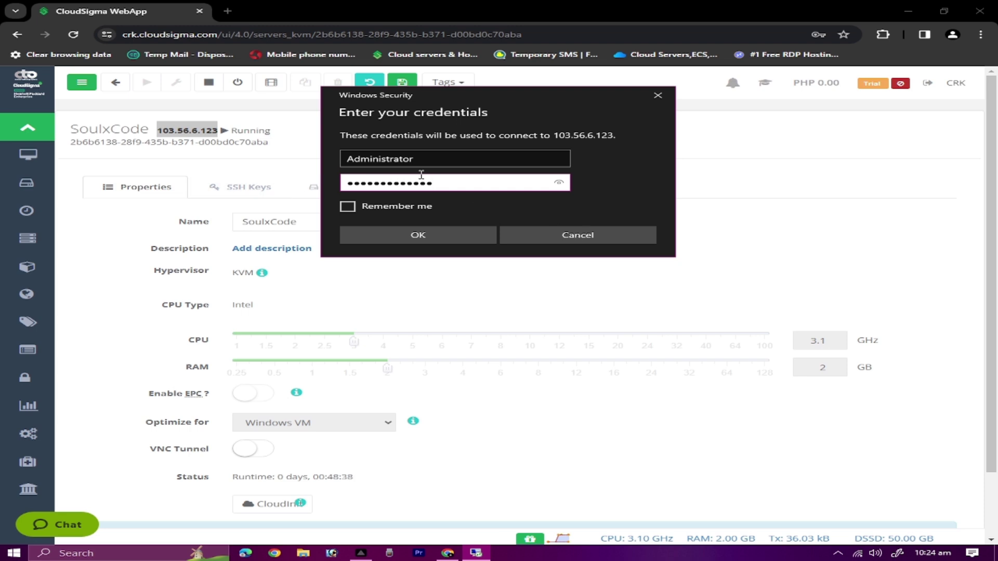
left_click(422, 234)
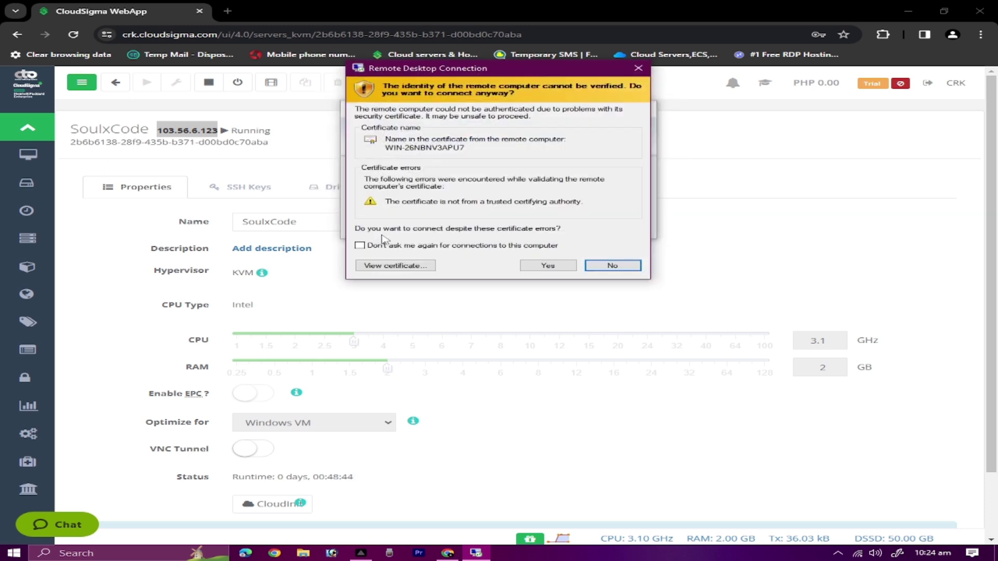
Accept the unverified certificate and maximize the remote session to full screen.
left_click(570, 266)
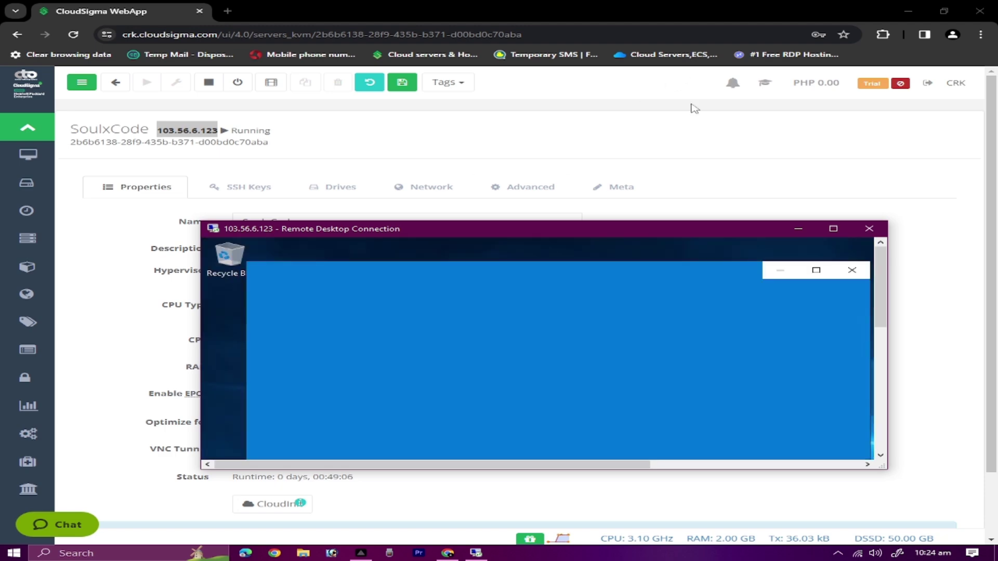
left_click(831, 232)
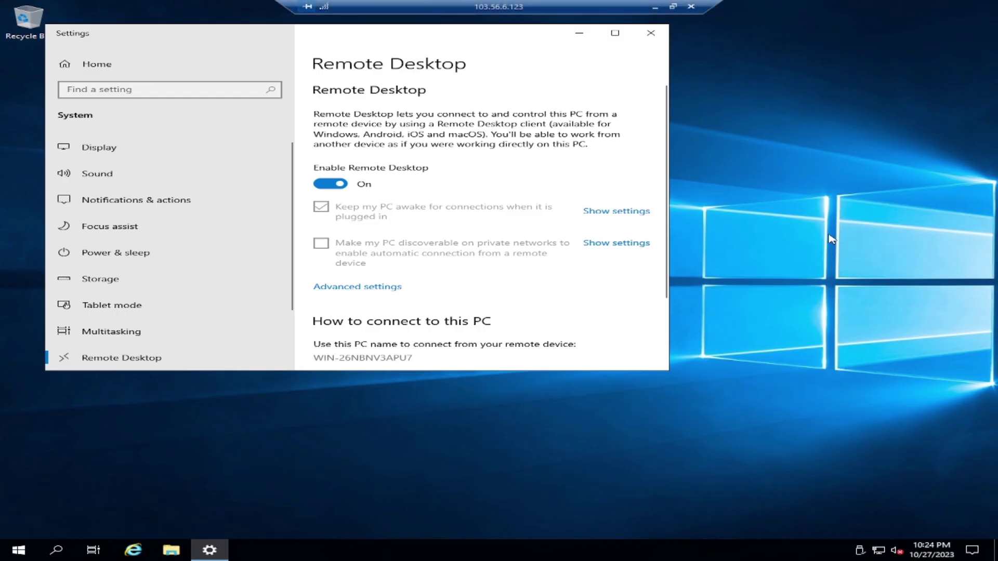